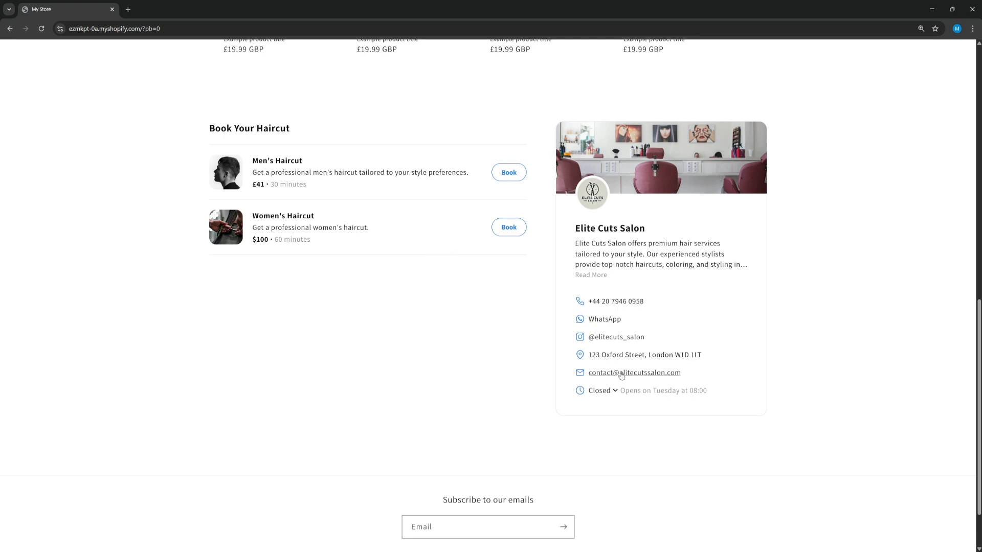
Step: Preview the finished booking widget by viewing the salon's weekly opening hours and opening the Women's Haircut booking
{"action": "left_click", "coordinate": [614, 393]}
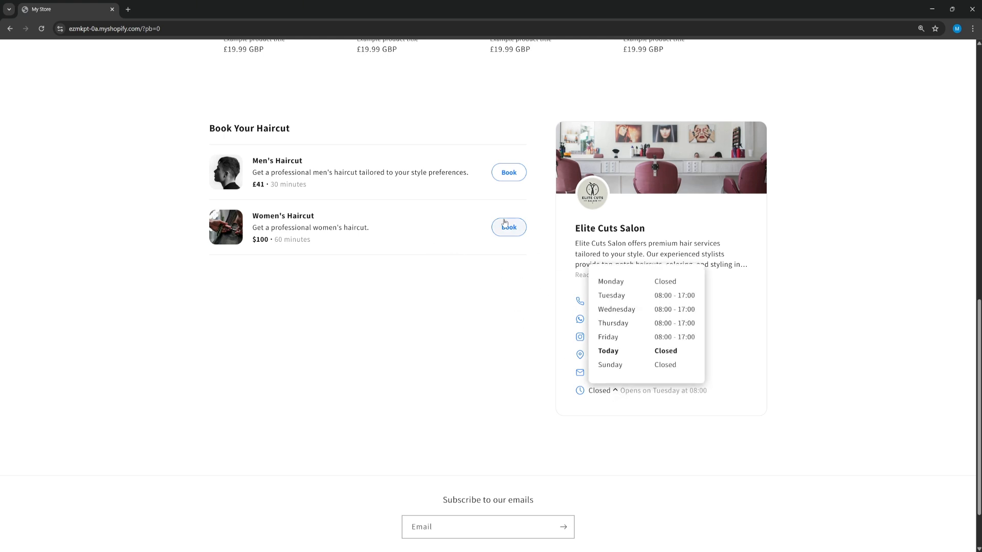
{"action": "left_click", "coordinate": [505, 224]}
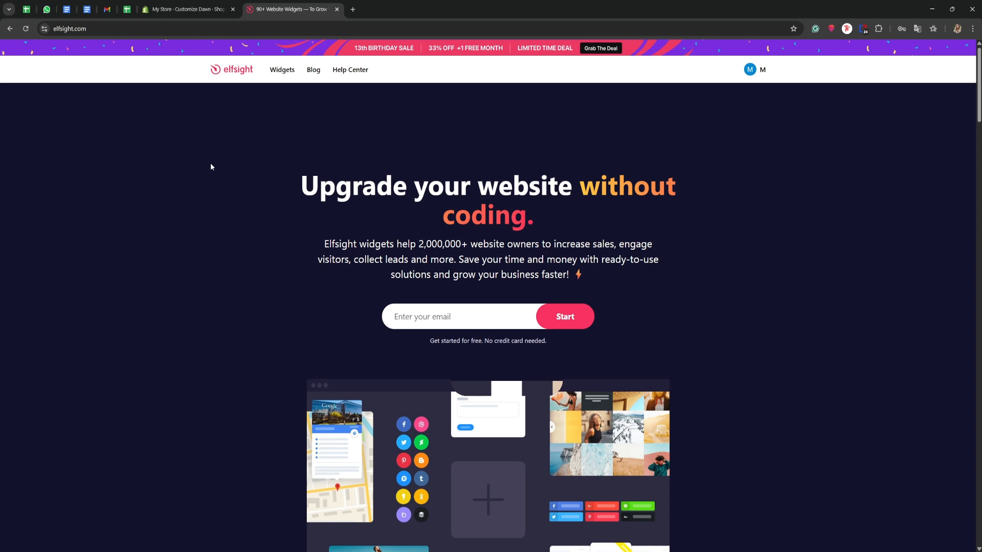
Step: Open Elfsight's Appointment Booking widget page and start creating a free widget
{"action": "mouse_move", "coordinate": [282, 75]}
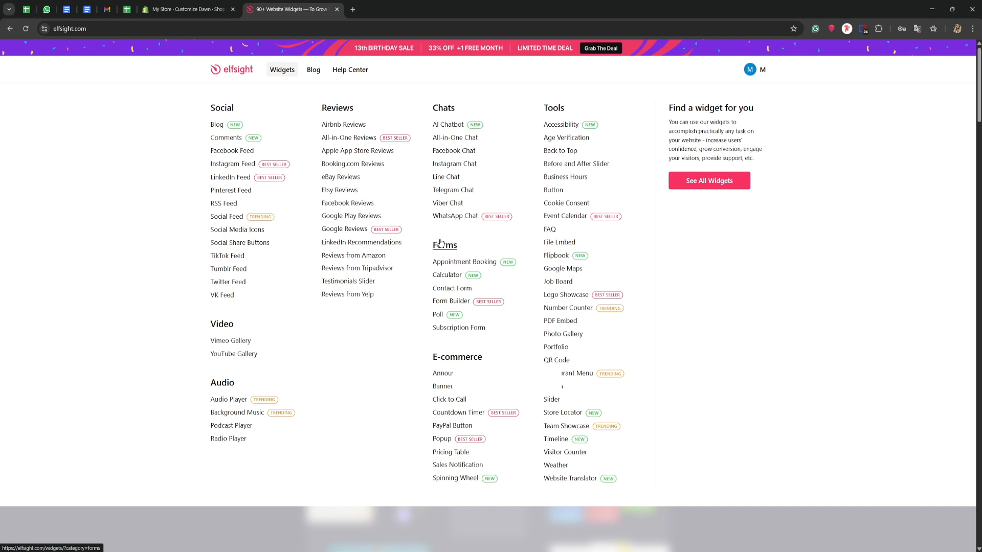
{"action": "left_click", "coordinate": [459, 263]}
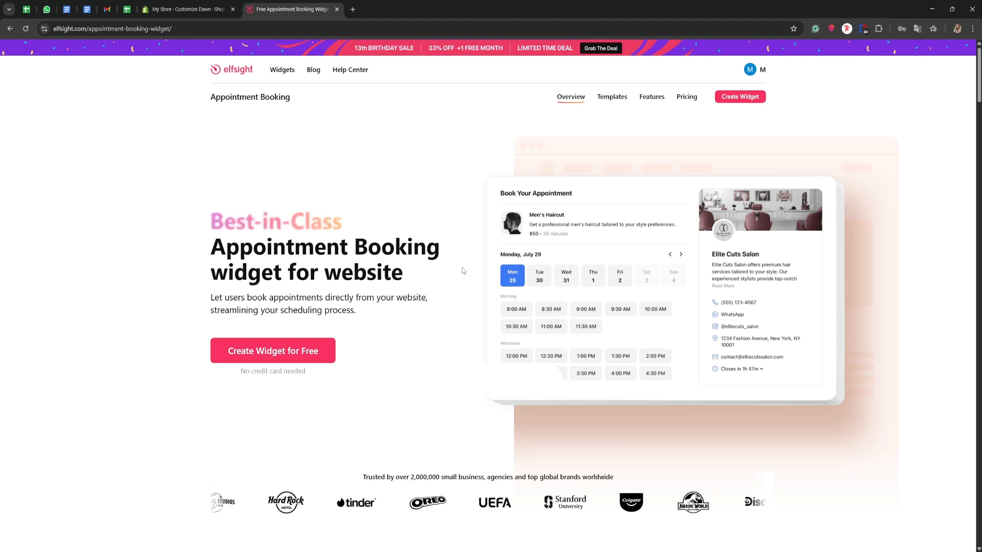
{"action": "left_click", "coordinate": [267, 351]}
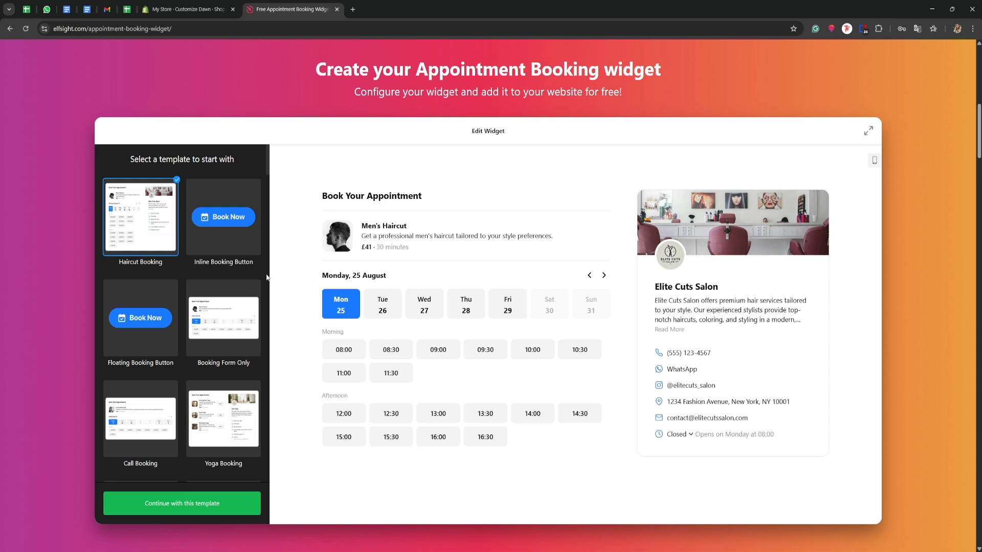
Step: Browse the booking widget templates and continue with the Haircut Booking template
{"action": "scroll", "coordinate": [219, 283], "scroll_direction": "down", "scroll_amount": 3}
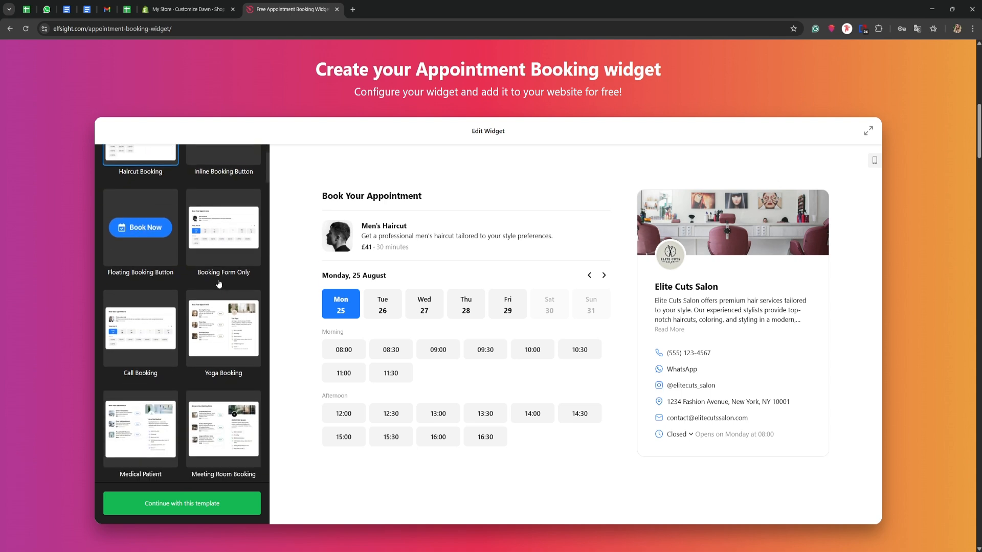
{"action": "scroll", "coordinate": [218, 283], "scroll_direction": "down", "scroll_amount": 1}
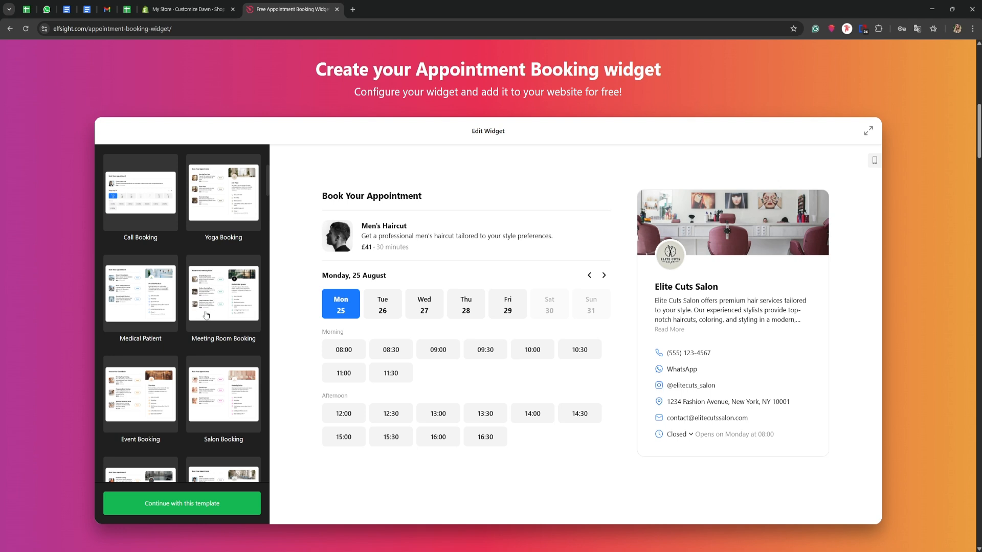
{"action": "scroll", "coordinate": [205, 315], "scroll_direction": "down", "scroll_amount": 2}
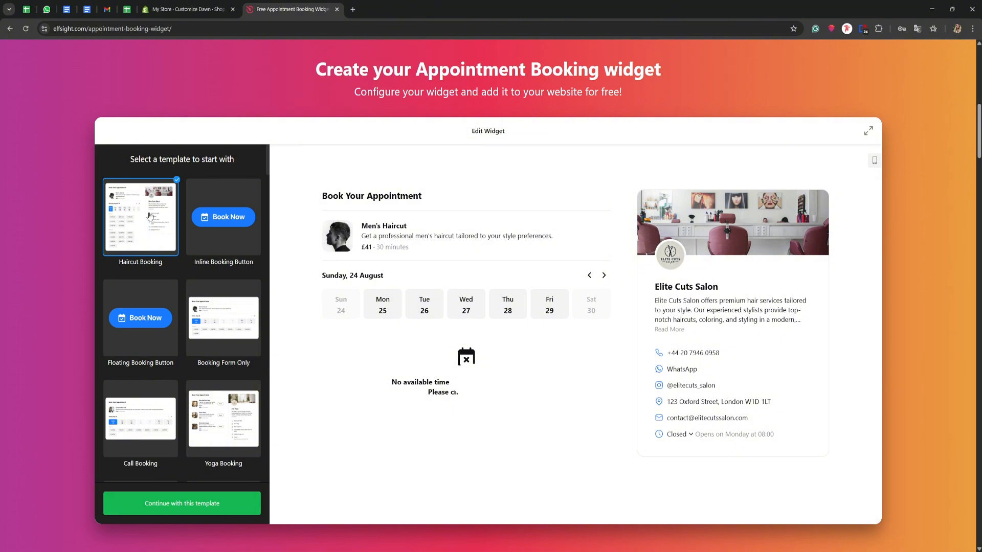
{"action": "left_click", "coordinate": [190, 505]}
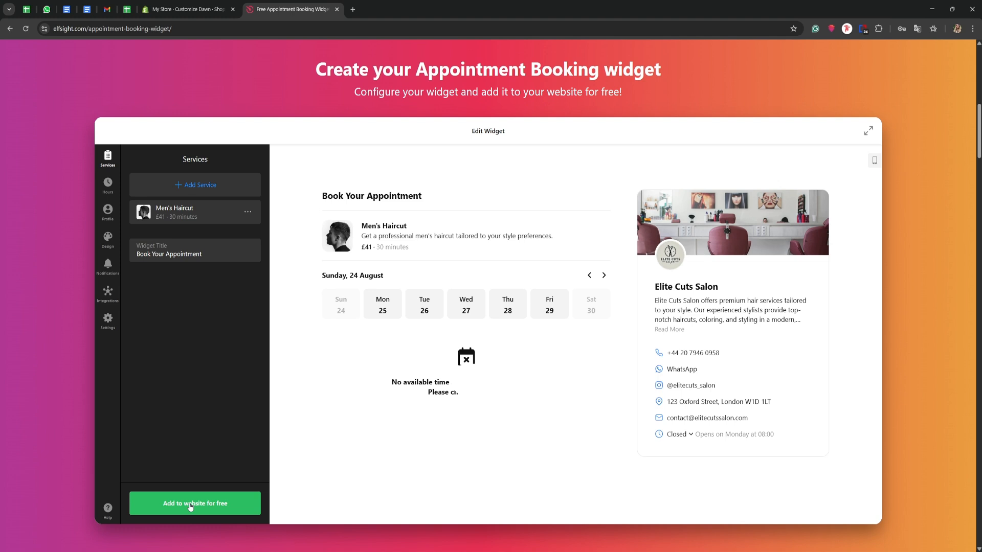
Step: Add a service named "Women's Haircut" with the description "Get a professional women's haircut."
{"action": "left_click", "coordinate": [193, 189]}
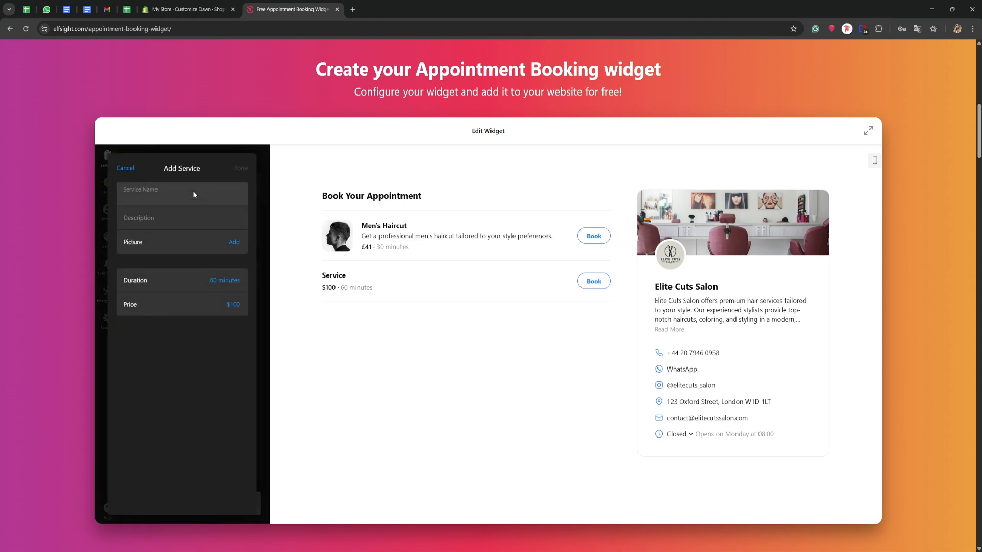
{"action": "type", "text": "Women's Haircut"}
{"action": "left_click", "coordinate": [163, 219]}
{"action": "type", "text": "Get a professional women's haircut."}
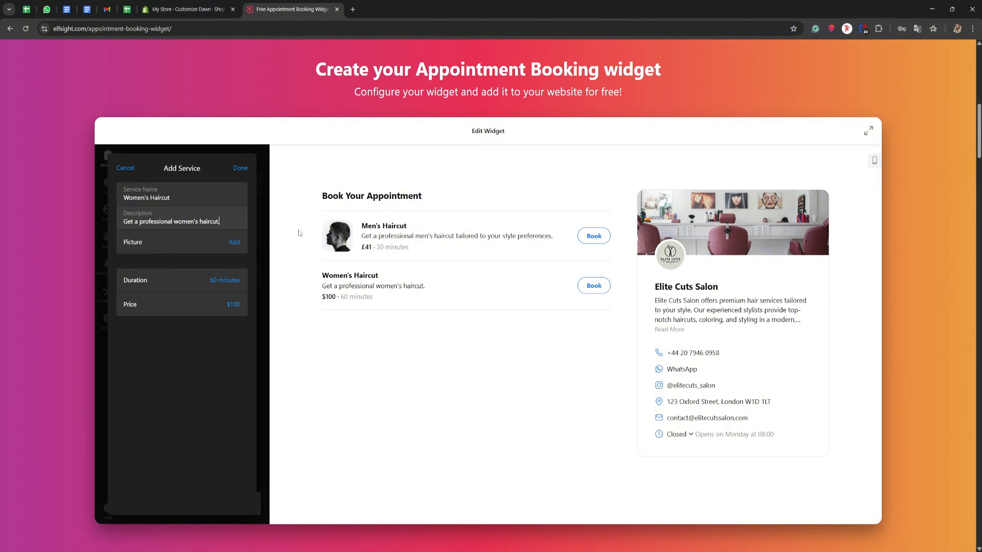
Step: Upload the image pexels-cottonbro-3993447 as the Women's Haircut picture and save the service
{"action": "left_click", "coordinate": [236, 242]}
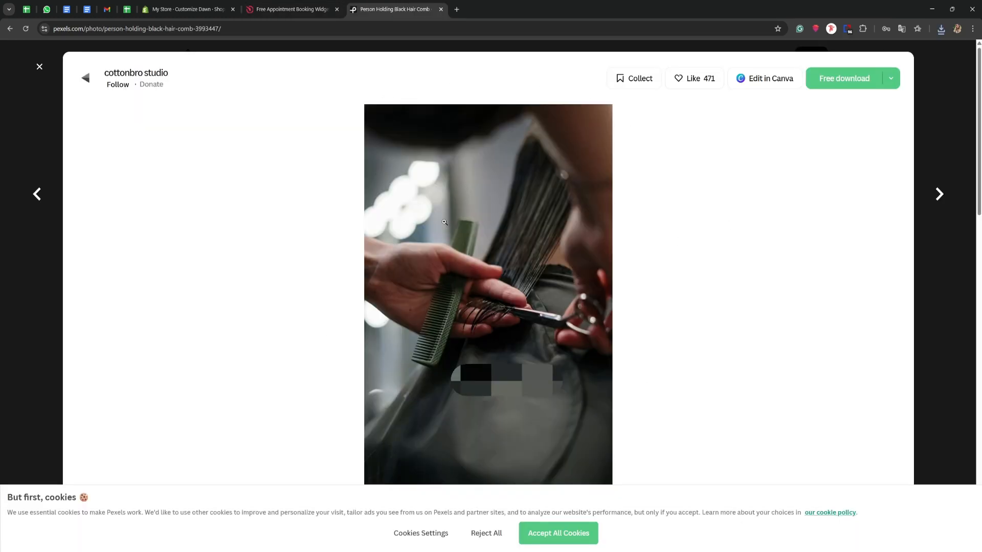
{"action": "left_click", "coordinate": [283, 9]}
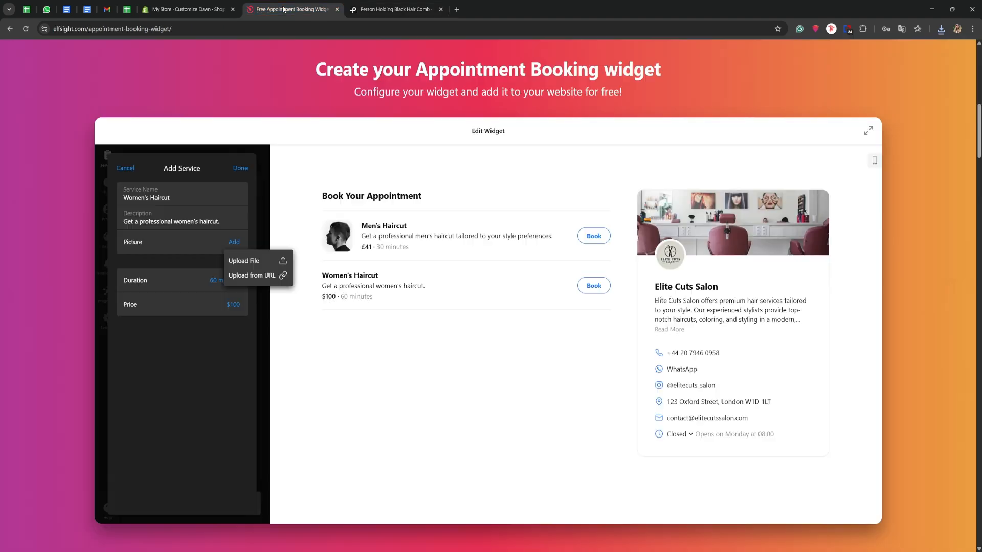
{"action": "left_click", "coordinate": [250, 260]}
{"action": "left_click", "coordinate": [120, 112]}
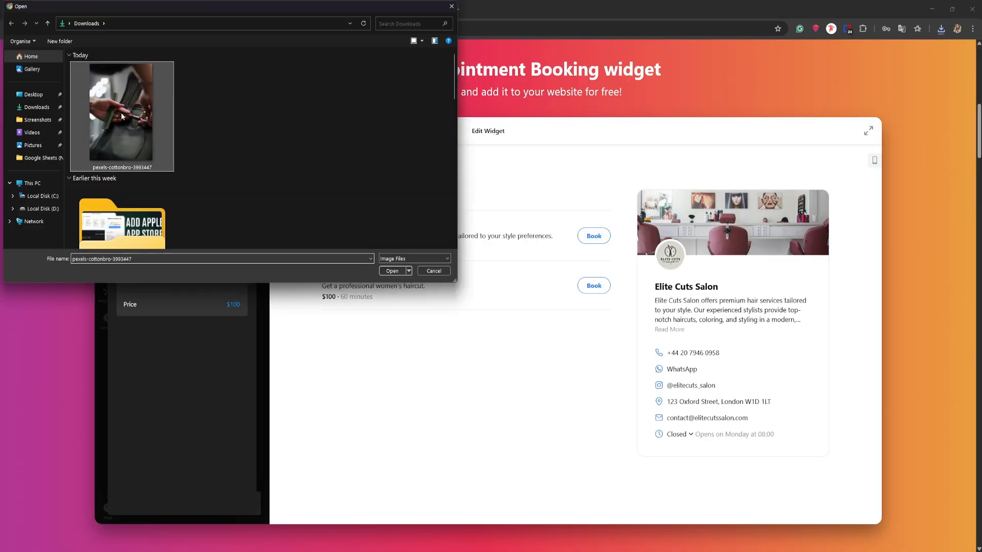
{"action": "left_click", "coordinate": [392, 271]}
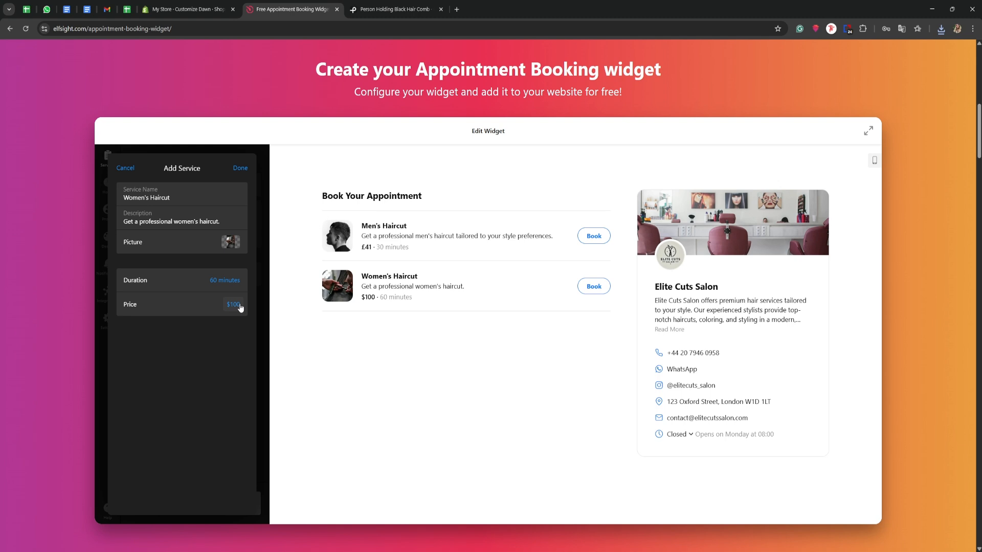
{"action": "left_click", "coordinate": [241, 167]}
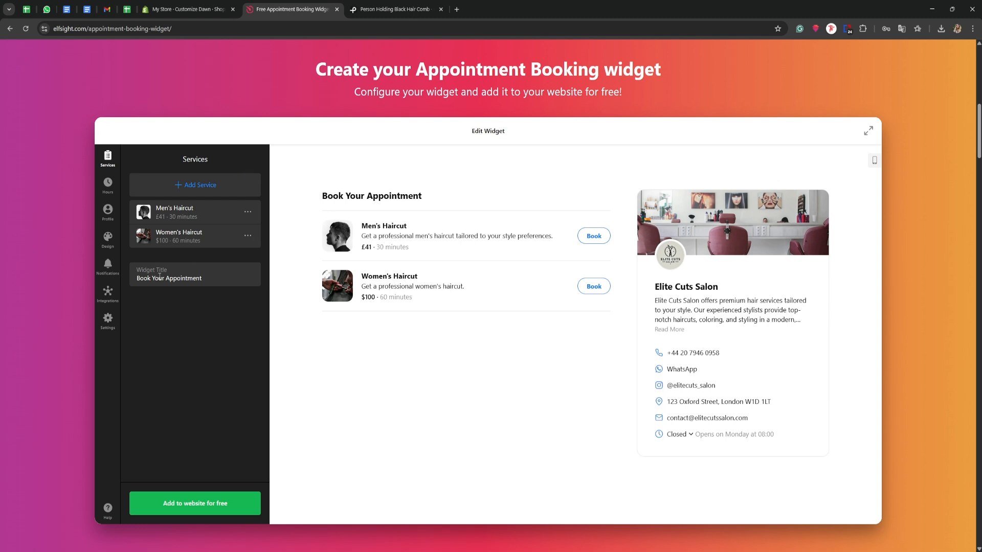
Step: Change the widget title to "Book Your Haircut"
{"action": "left_click_drag", "start_coordinate": [205, 279], "coordinate": [167, 278]}
{"action": "type", "text": "Haircut"}
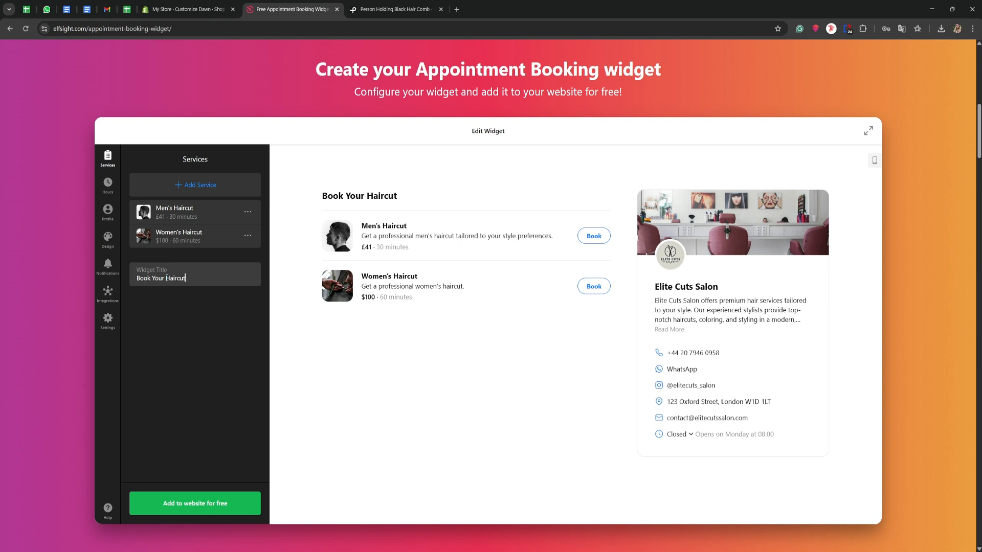
Step: Make Monday unavailable for bookings in the available hours
{"action": "left_click", "coordinate": [107, 188]}
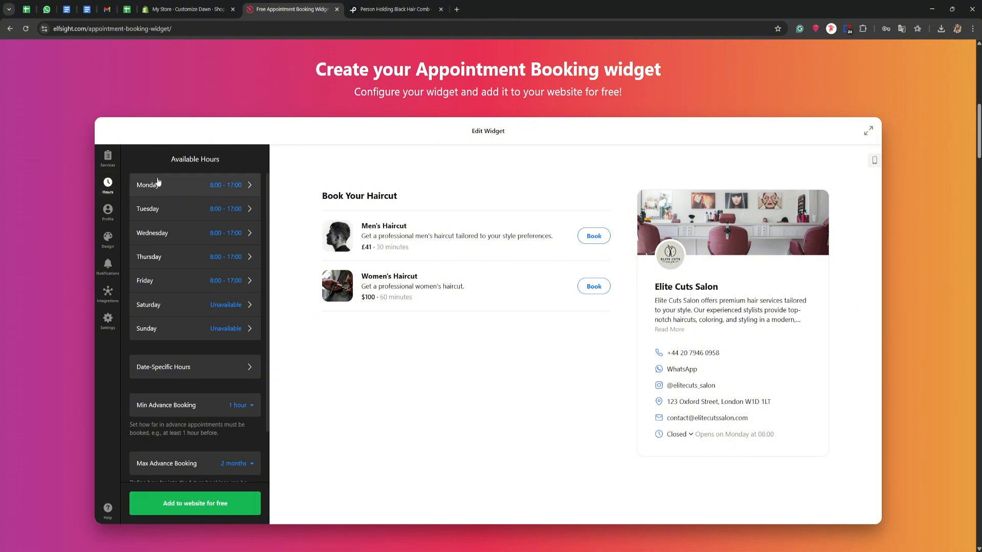
{"action": "left_click", "coordinate": [189, 186]}
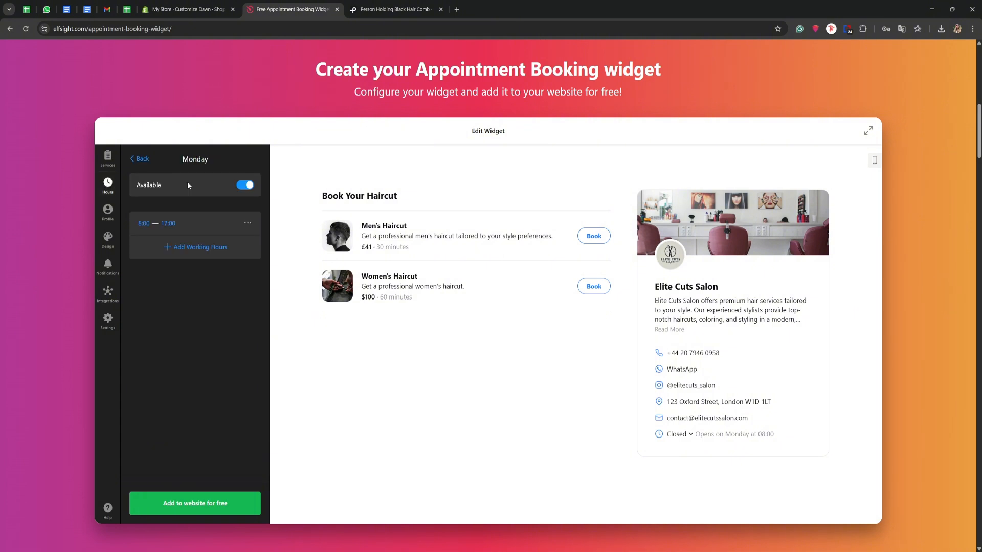
{"action": "left_click", "coordinate": [248, 187]}
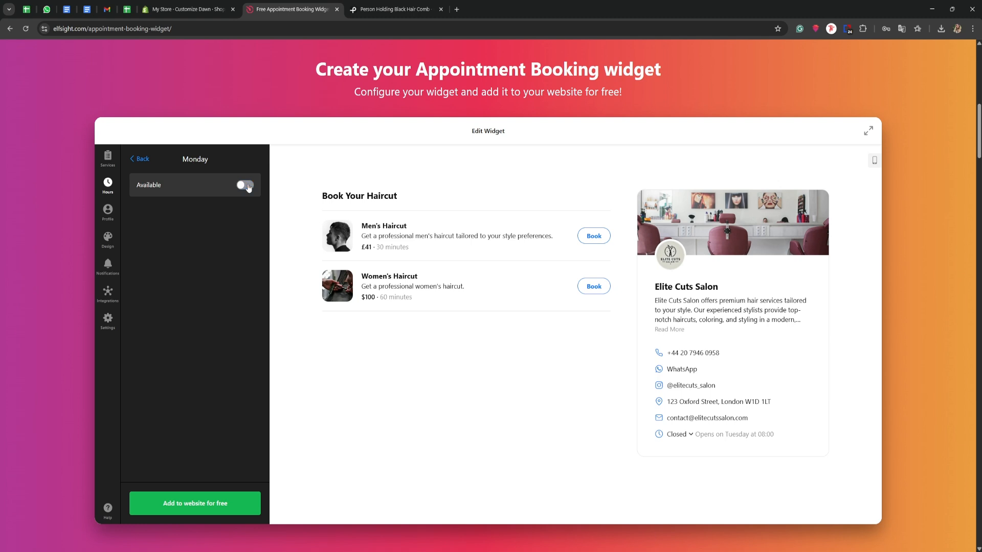
{"action": "left_click", "coordinate": [139, 159]}
Step: Check the date-specific hours settings for holidays and schedule changes, and return to the available hours
{"action": "scroll", "coordinate": [168, 277], "scroll_direction": "down", "scroll_amount": 1}
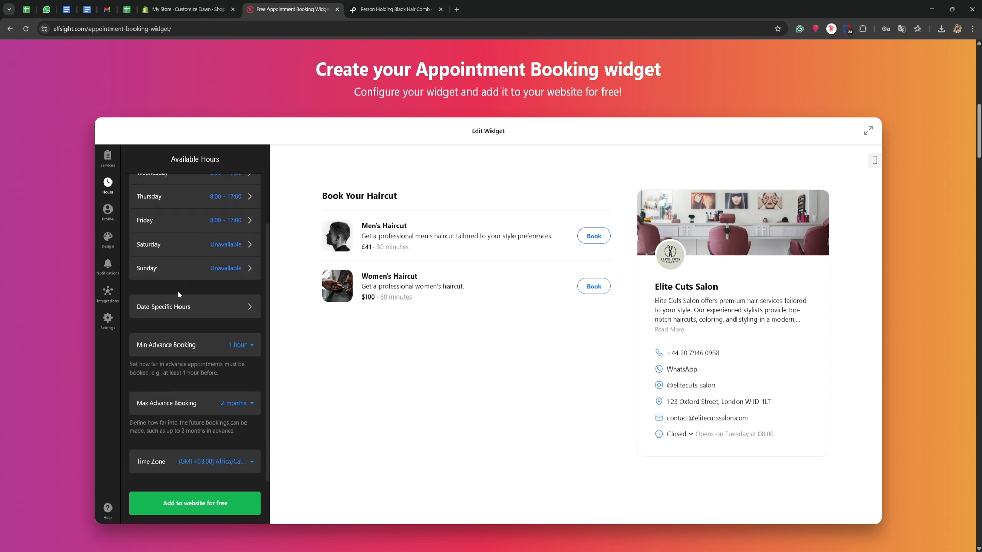
{"action": "left_click", "coordinate": [179, 305]}
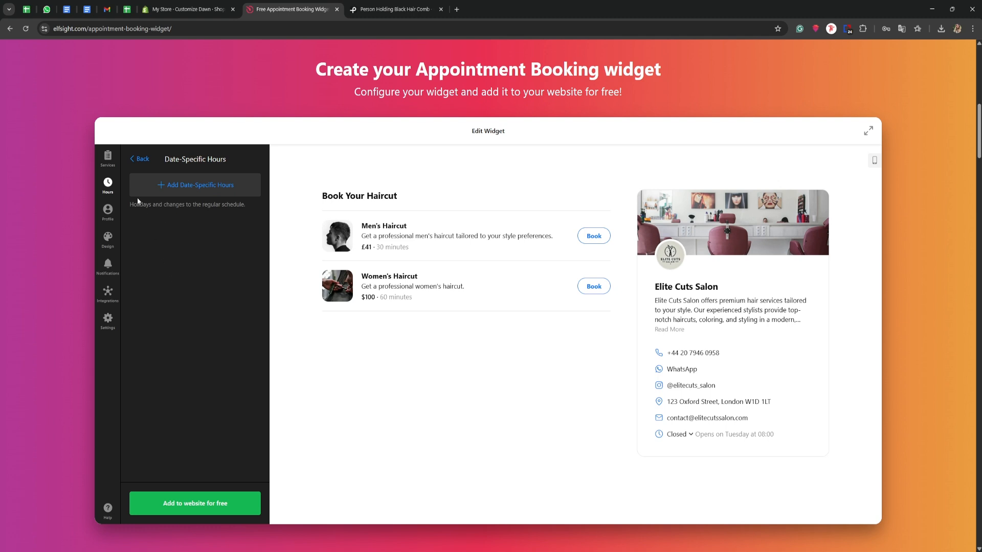
{"action": "left_click", "coordinate": [132, 160]}
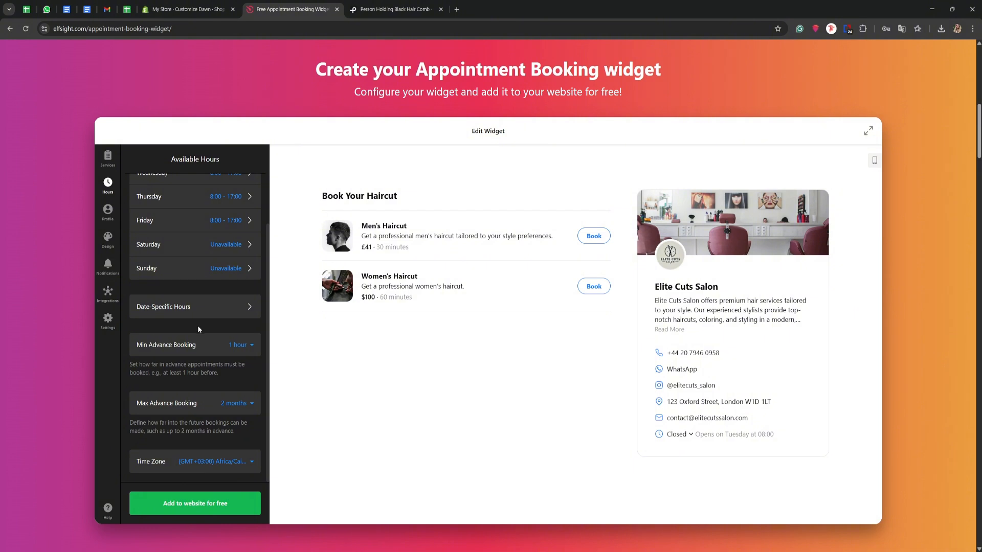
Step: Set the minimum advance booking to 24 hours and review the maximum advance booking options
{"action": "left_click", "coordinate": [242, 349]}
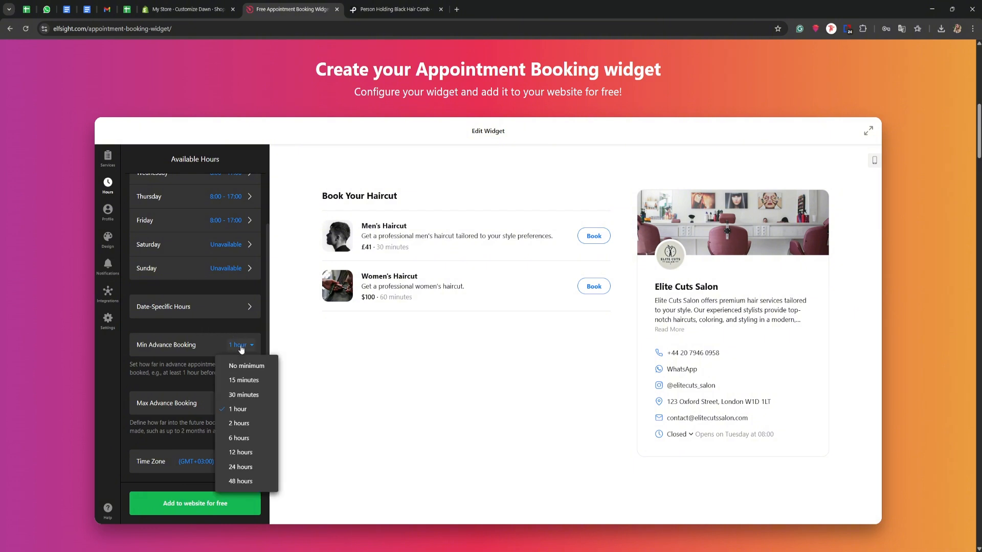
{"action": "left_click", "coordinate": [236, 467]}
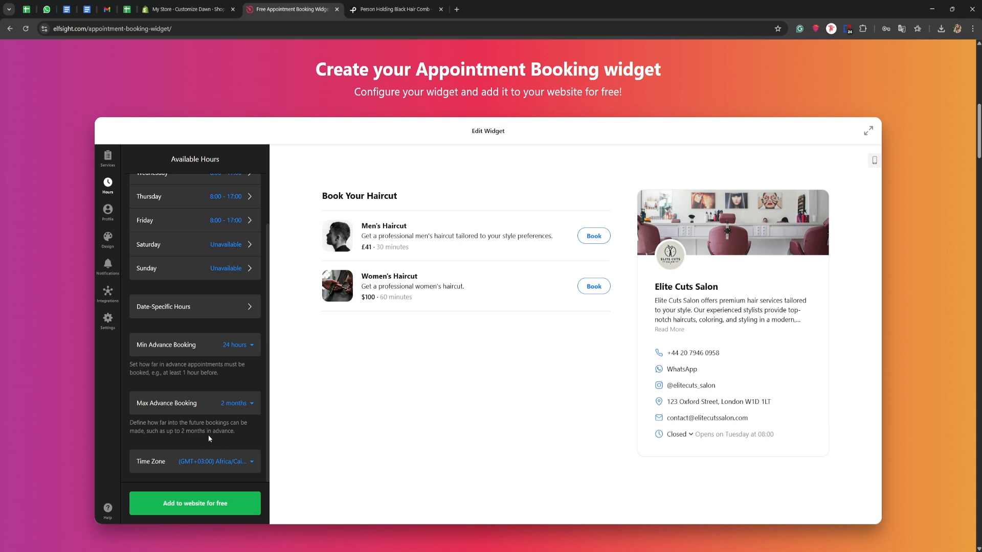
{"action": "left_click", "coordinate": [232, 406]}
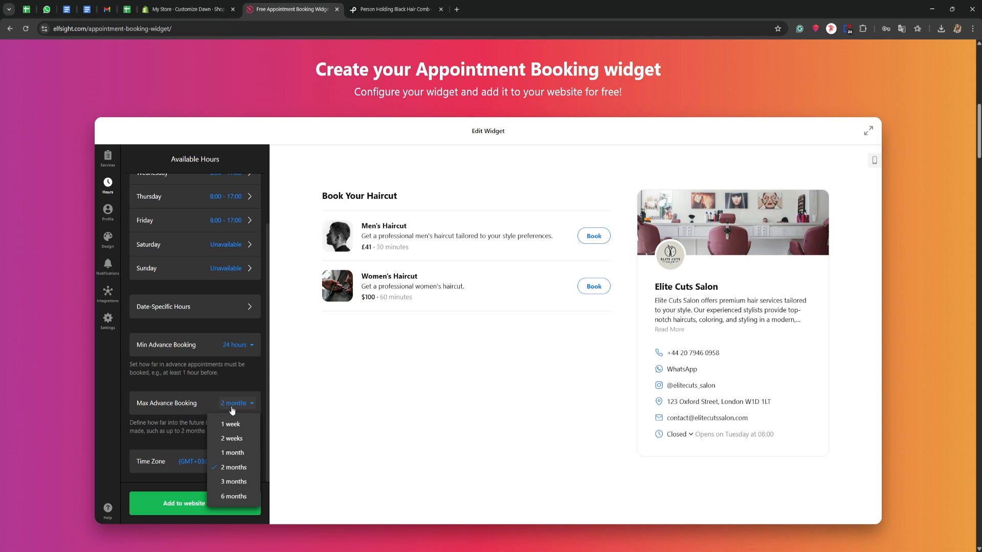
{"action": "left_click", "coordinate": [193, 430]}
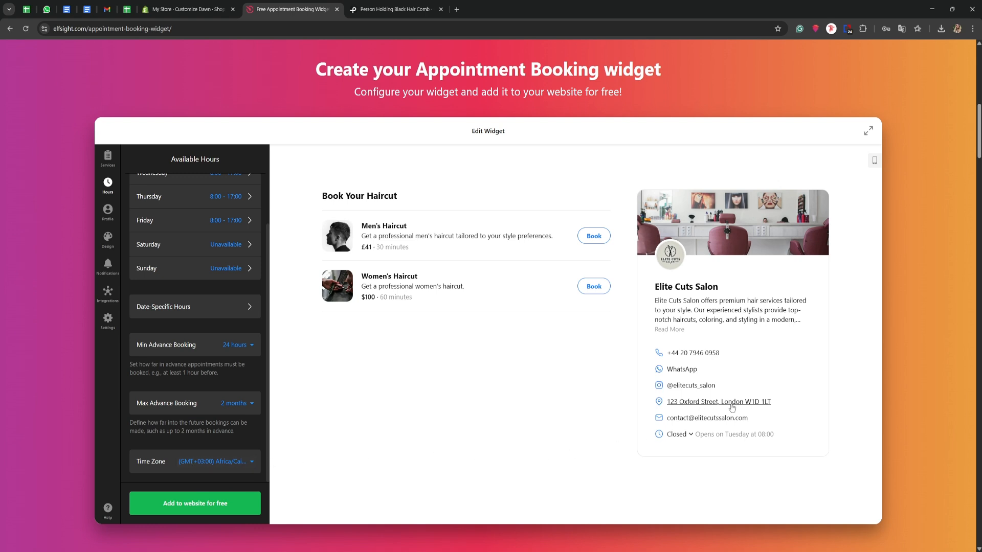
Step: Set the booking time zone to (GMT+01:00) Europe/London
{"action": "left_click", "coordinate": [217, 463]}
{"action": "scroll", "coordinate": [189, 424], "scroll_direction": "up", "scroll_amount": 1}
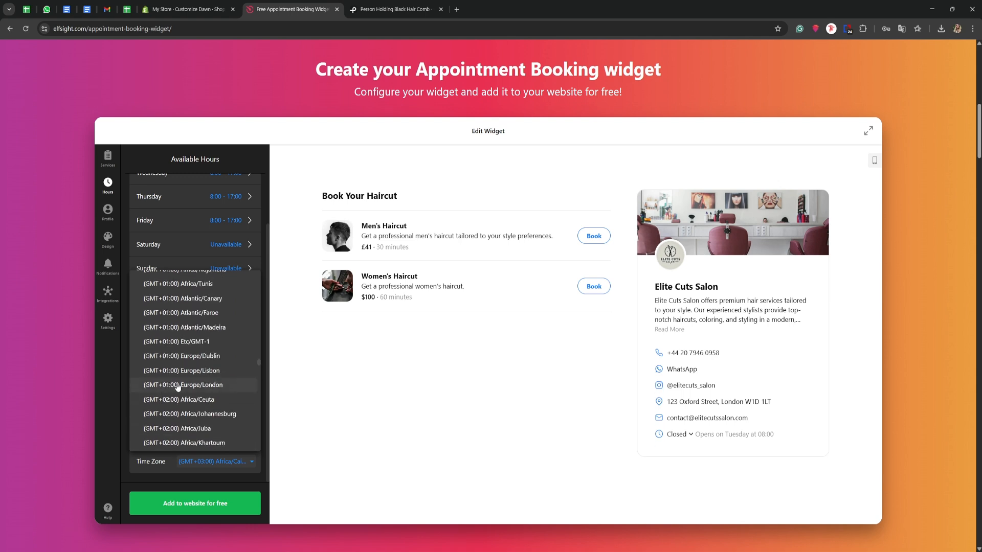
{"action": "left_click", "coordinate": [179, 389]}
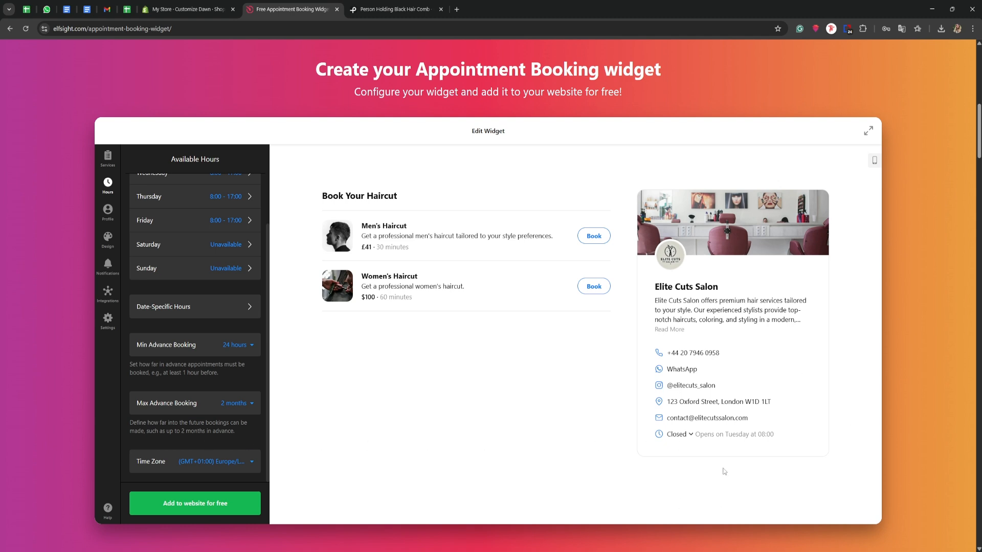
Step: Switch the business profile display off and back on to preview the widget without it
{"action": "left_click", "coordinate": [108, 214]}
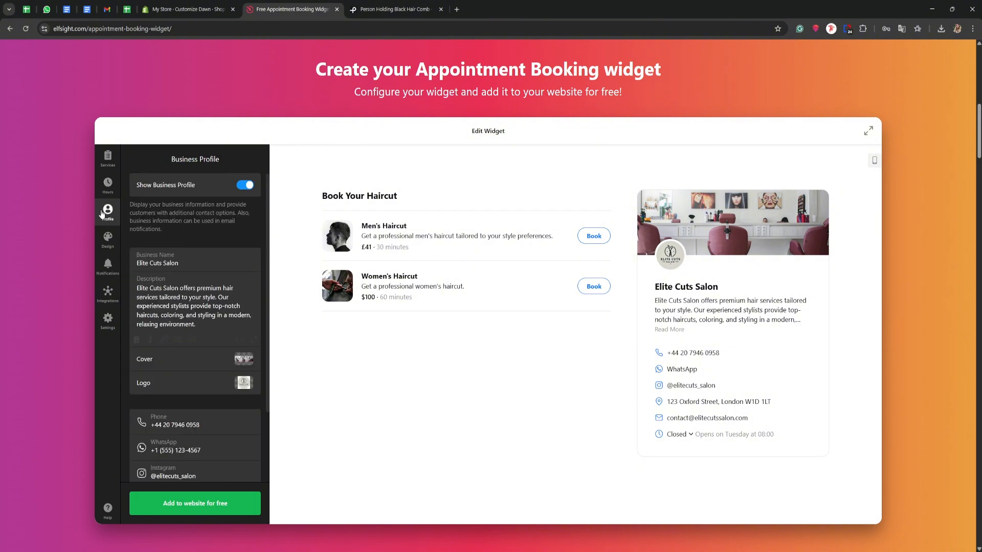
{"action": "left_click", "coordinate": [246, 185]}
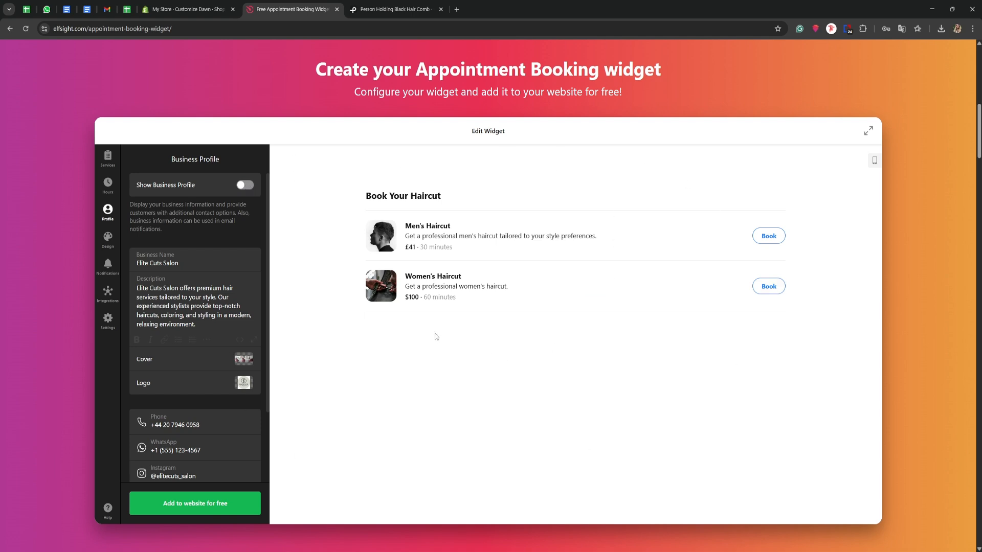
{"action": "left_click", "coordinate": [242, 187]}
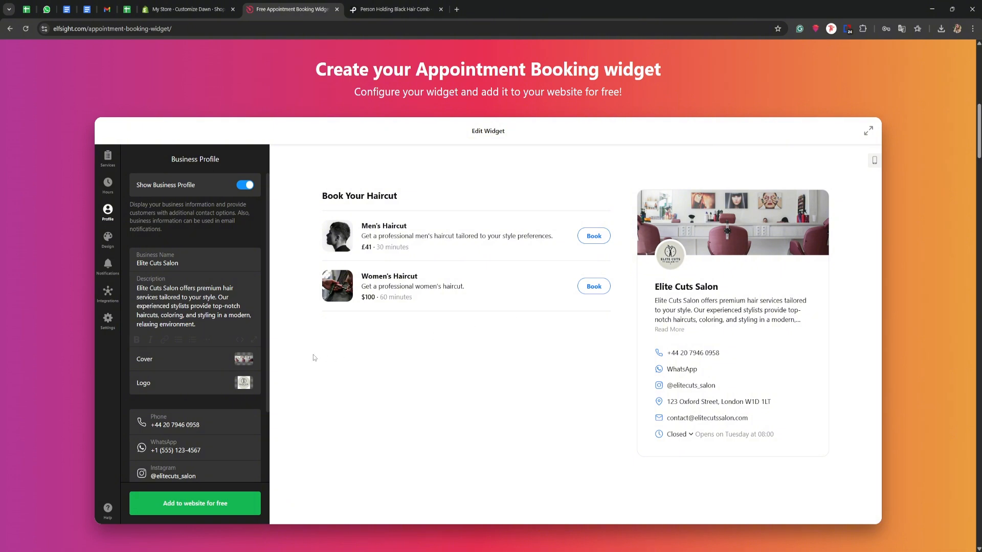
Step: Examine the business profile's cover image options and its contact detail fields
{"action": "left_click", "coordinate": [247, 362]}
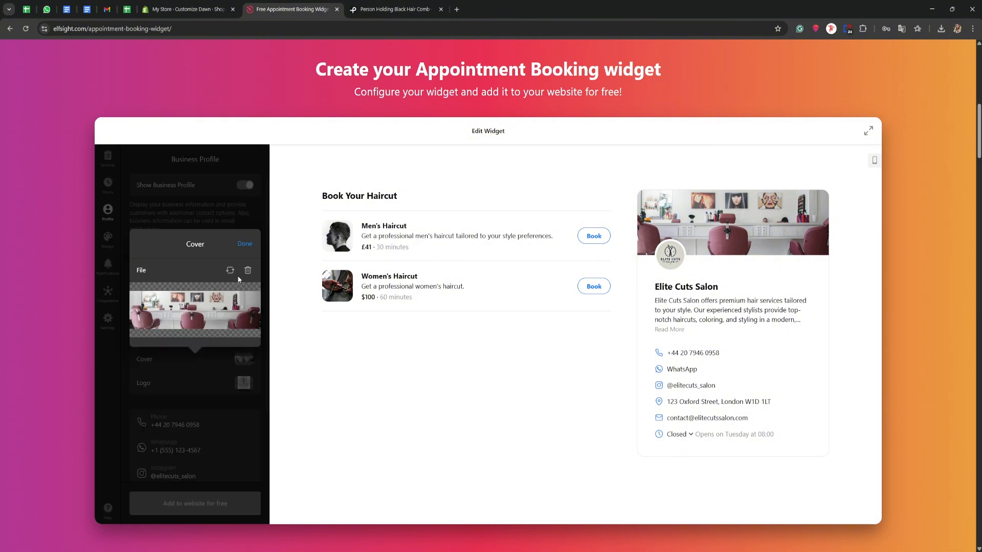
{"action": "left_click", "coordinate": [201, 224]}
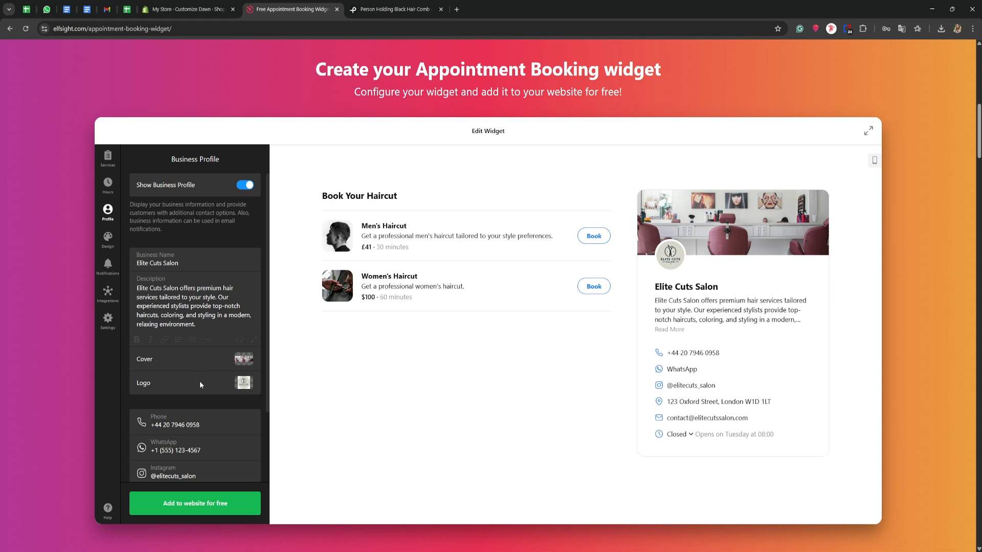
{"action": "scroll", "coordinate": [199, 383], "scroll_direction": "down", "scroll_amount": 2}
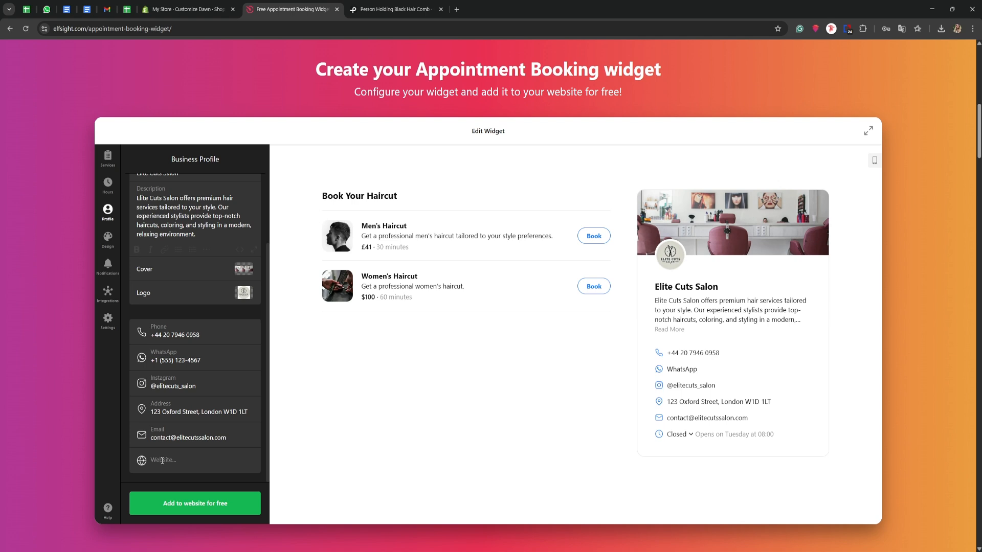
Step: Try the Inline Button embed type in the widget's design and preview the booking popup it opens
{"action": "left_click", "coordinate": [109, 239]}
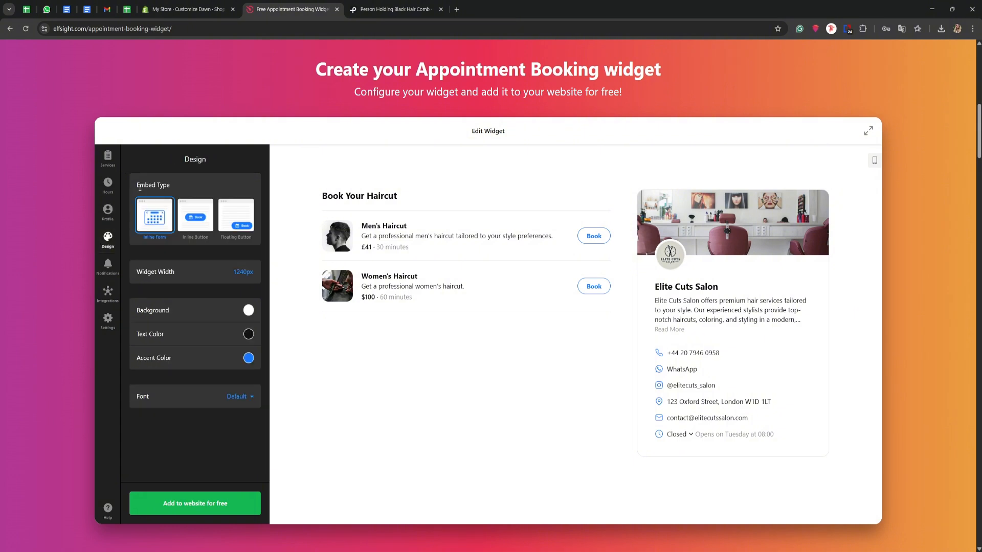
{"action": "left_click", "coordinate": [199, 224]}
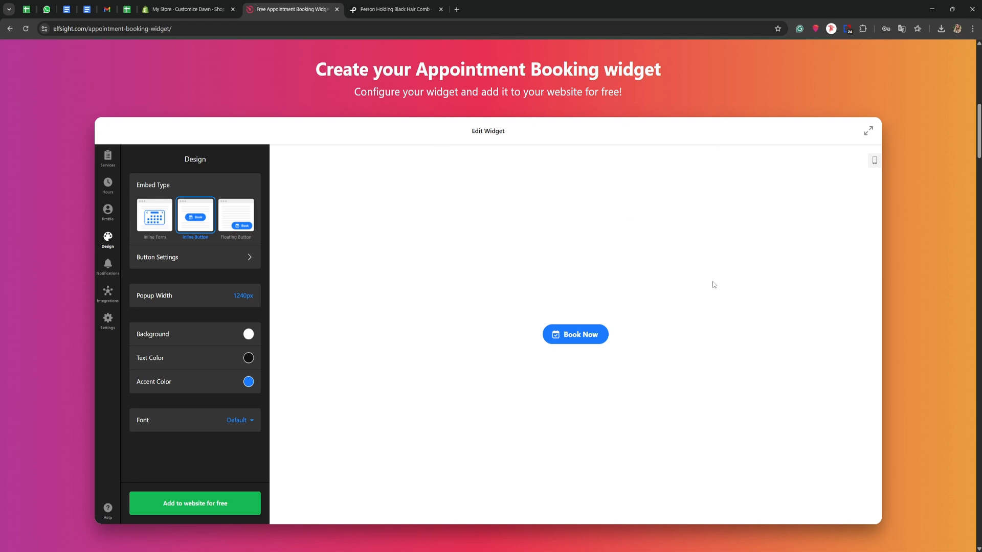
{"action": "left_click", "coordinate": [577, 332]}
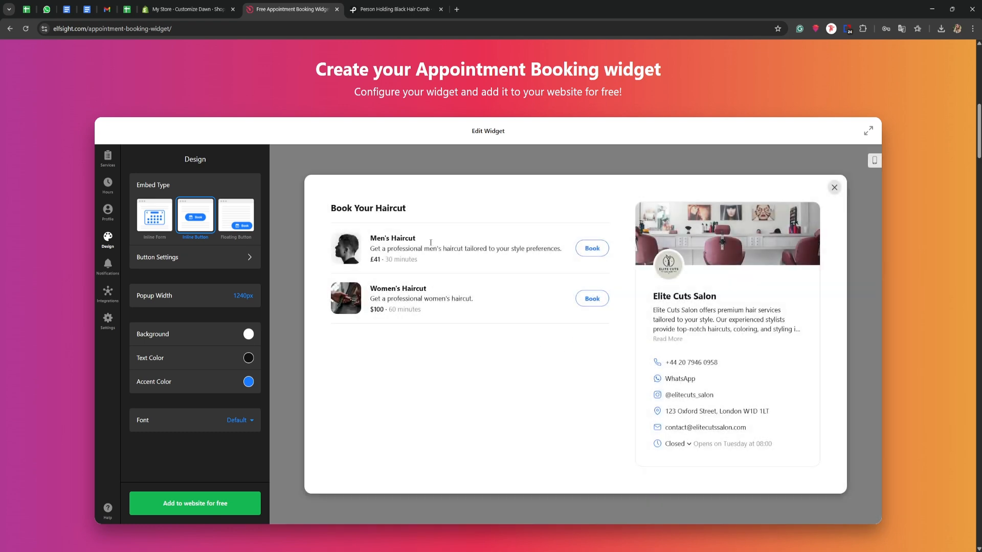
{"action": "left_click", "coordinate": [292, 251]}
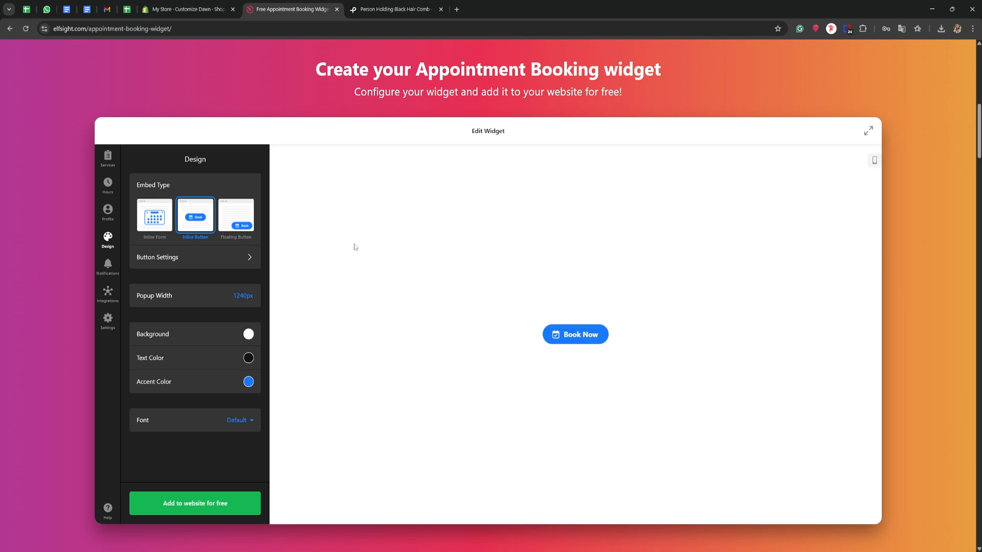
Step: Try the Floating Button embed type and its button position options, and return the widget to Inline Form
{"action": "left_click", "coordinate": [235, 215]}
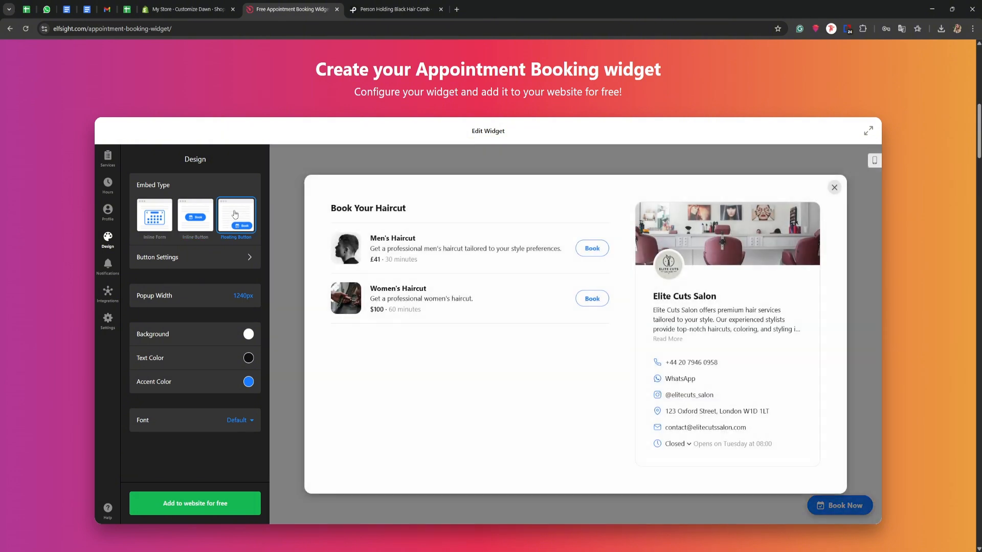
{"action": "left_click", "coordinate": [281, 212]}
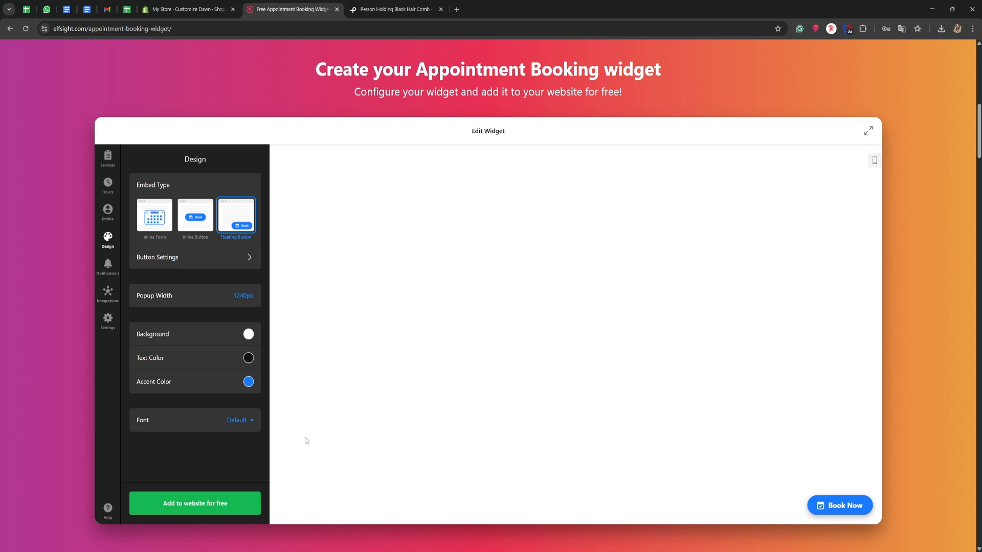
{"action": "left_click", "coordinate": [211, 259]}
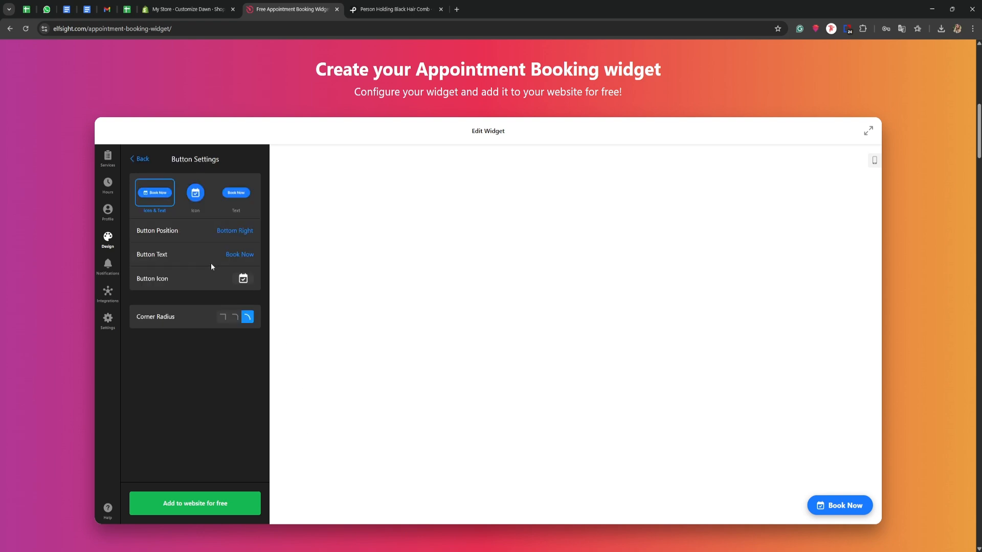
{"action": "left_click", "coordinate": [231, 232]}
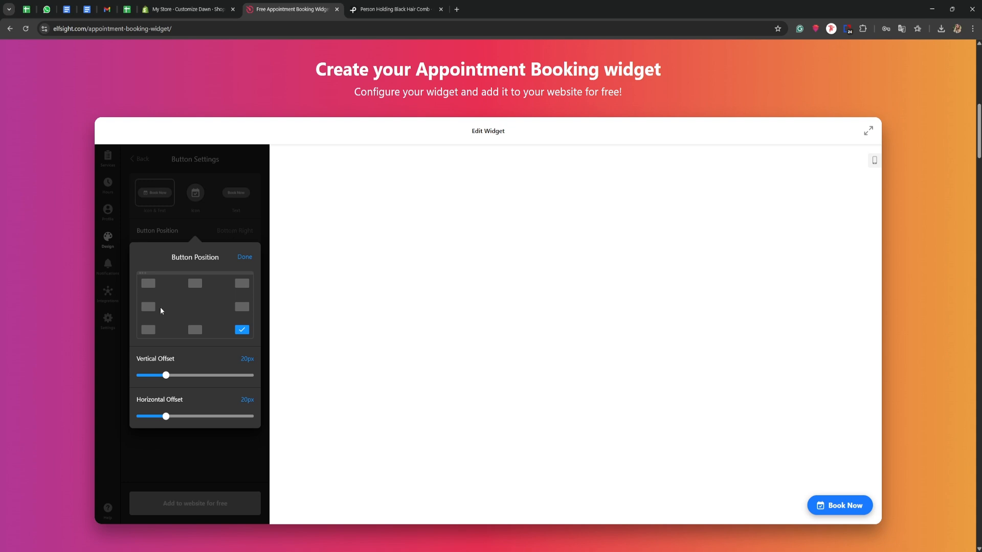
{"action": "left_click", "coordinate": [148, 331]}
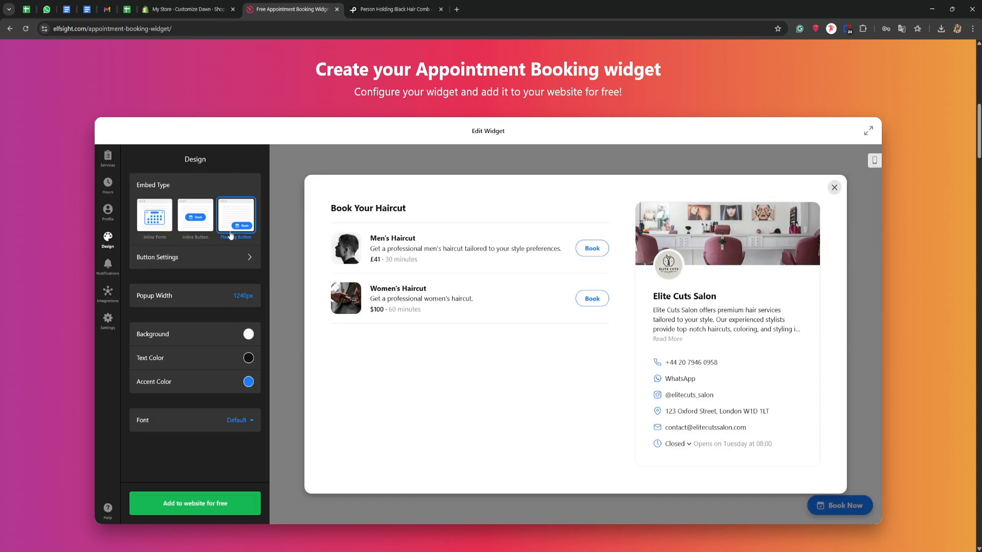
{"action": "left_click", "coordinate": [150, 220]}
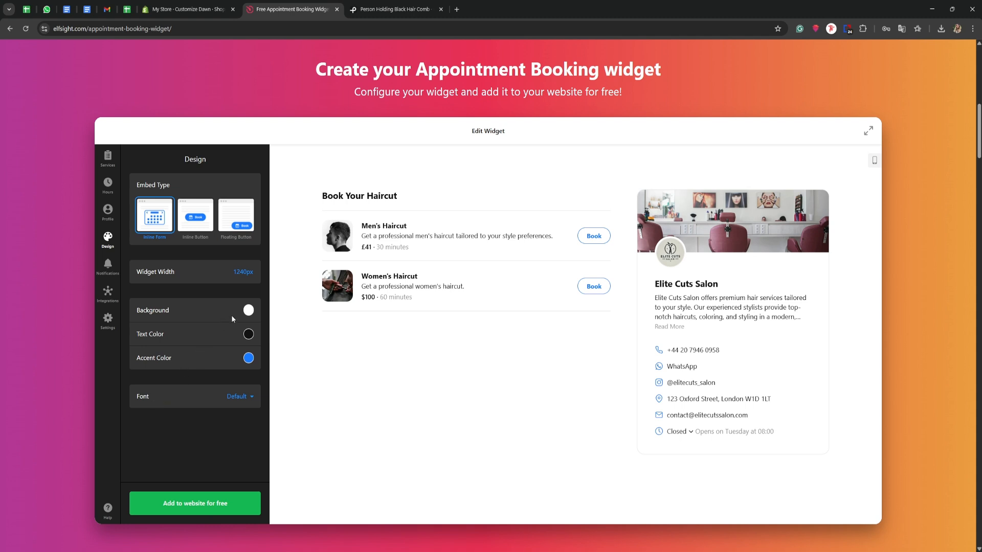
Step: Try pink, red and magenta background colours for the widget, as well as the gradient, image and video background types
{"action": "left_click", "coordinate": [249, 310]}
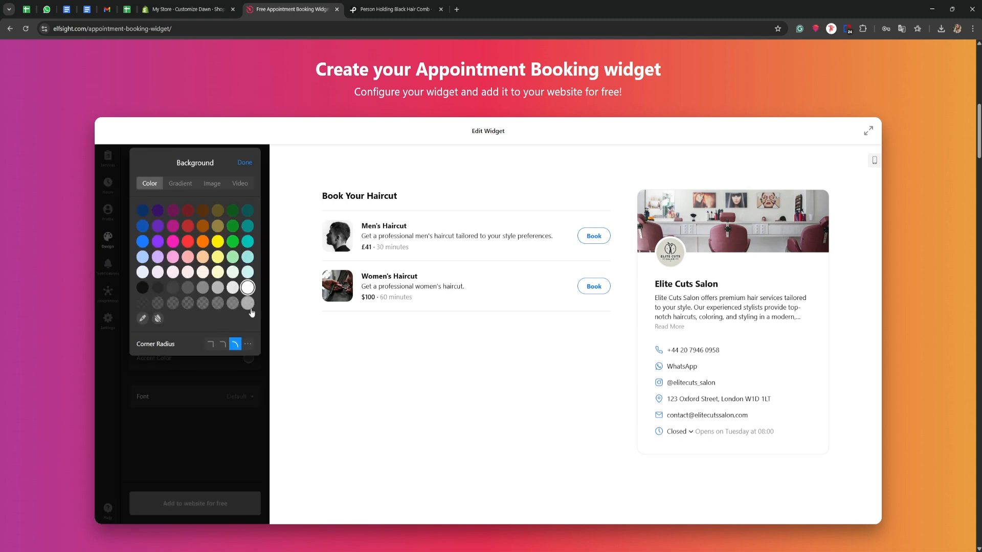
{"action": "left_click", "coordinate": [172, 257]}
{"action": "left_click", "coordinate": [187, 241]}
{"action": "left_click", "coordinate": [172, 226]}
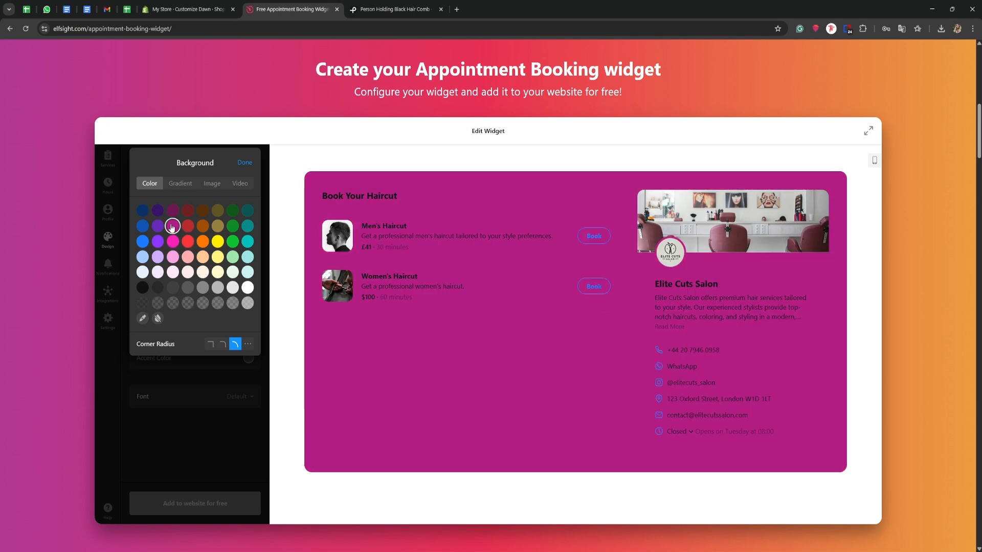
{"action": "left_click", "coordinate": [180, 183]}
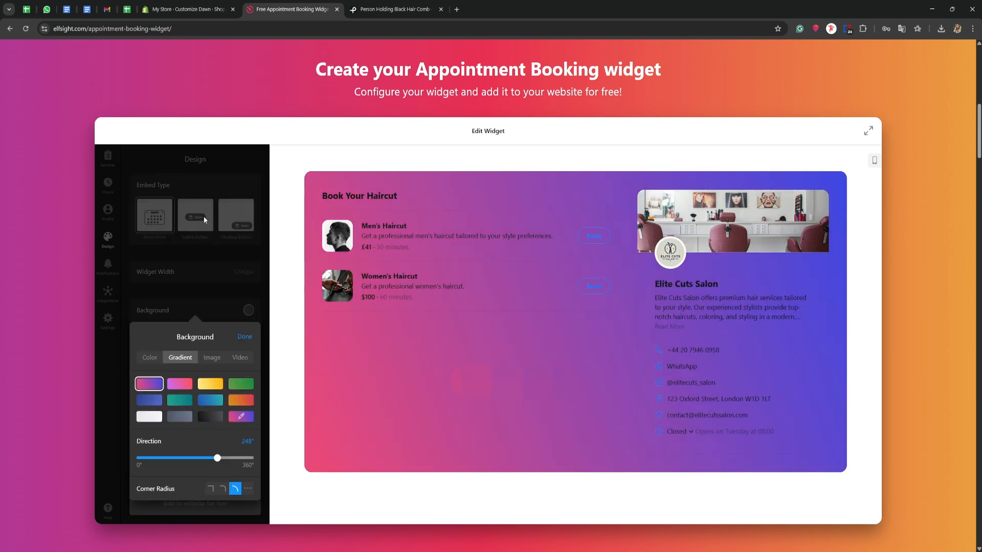
{"action": "left_click", "coordinate": [214, 361]}
{"action": "left_click", "coordinate": [241, 358]}
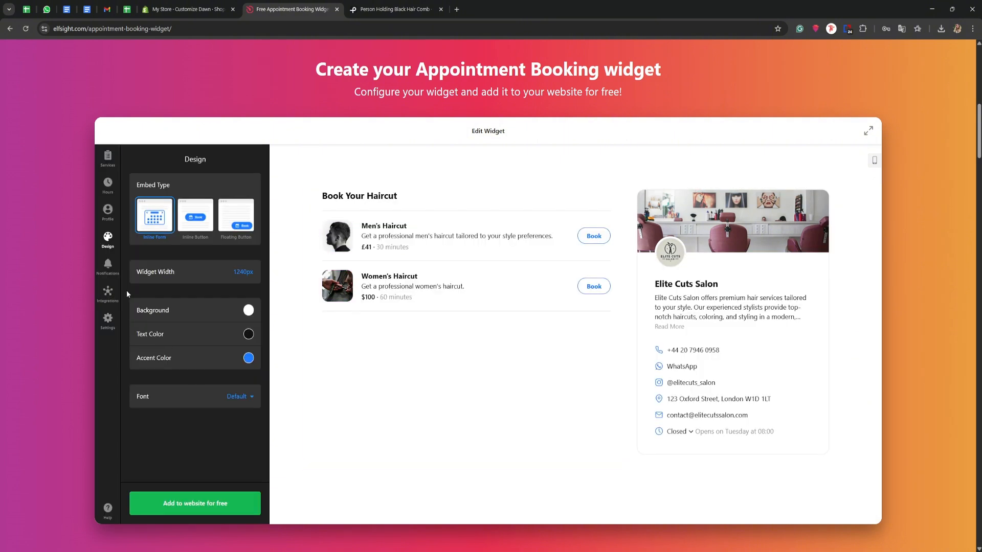
Step: In the notification settings, switch Booking Confirmation to Client off and back on
{"action": "left_click", "coordinate": [107, 266]}
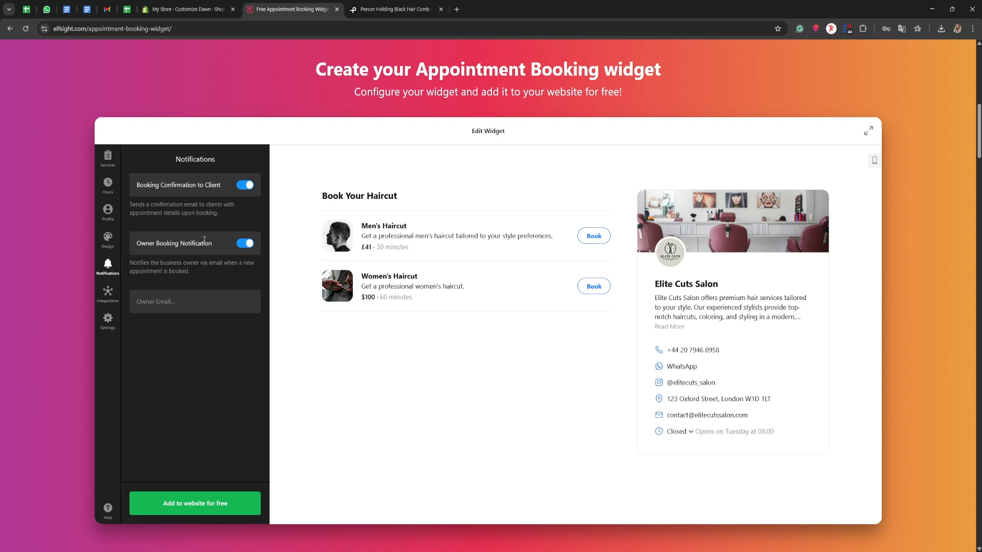
{"action": "left_click", "coordinate": [247, 186]}
{"action": "left_click", "coordinate": [247, 188]}
Step: Review the available integrations and look at the Google Calendar connection option
{"action": "left_click", "coordinate": [112, 296]}
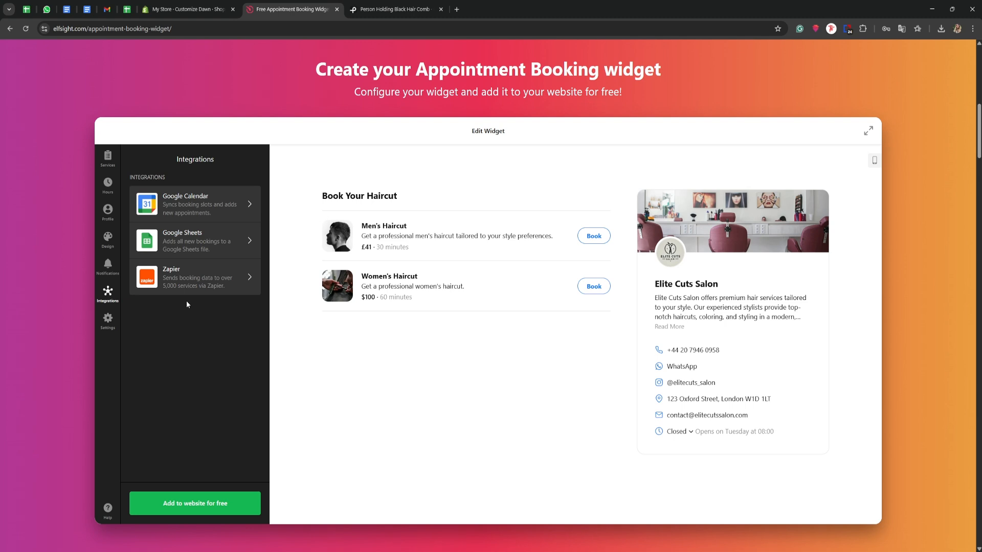
{"action": "left_click", "coordinate": [190, 203]}
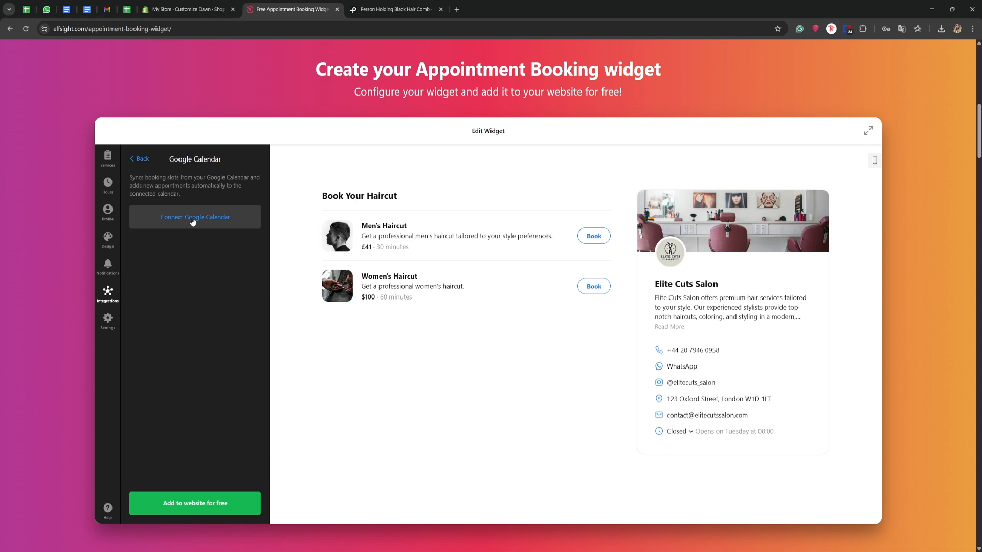
{"action": "left_click", "coordinate": [140, 159]}
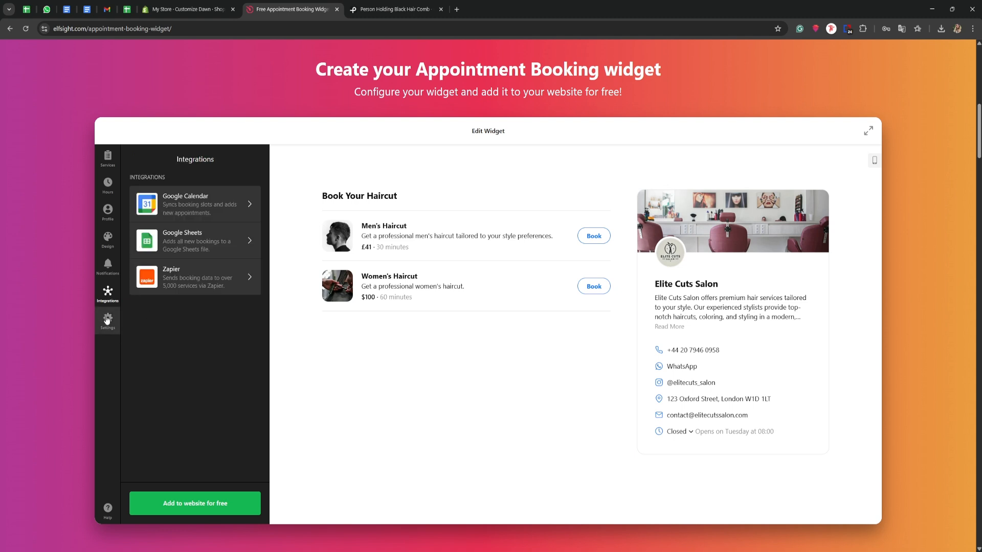
Step: Review the widget's general settings and its list of available languages
{"action": "left_click", "coordinate": [107, 321]}
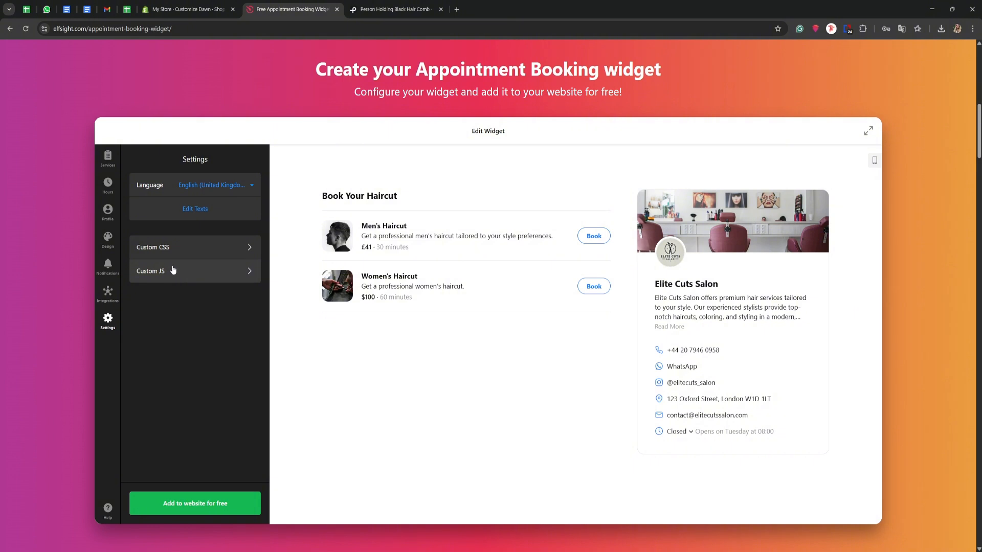
{"action": "left_click", "coordinate": [197, 187]}
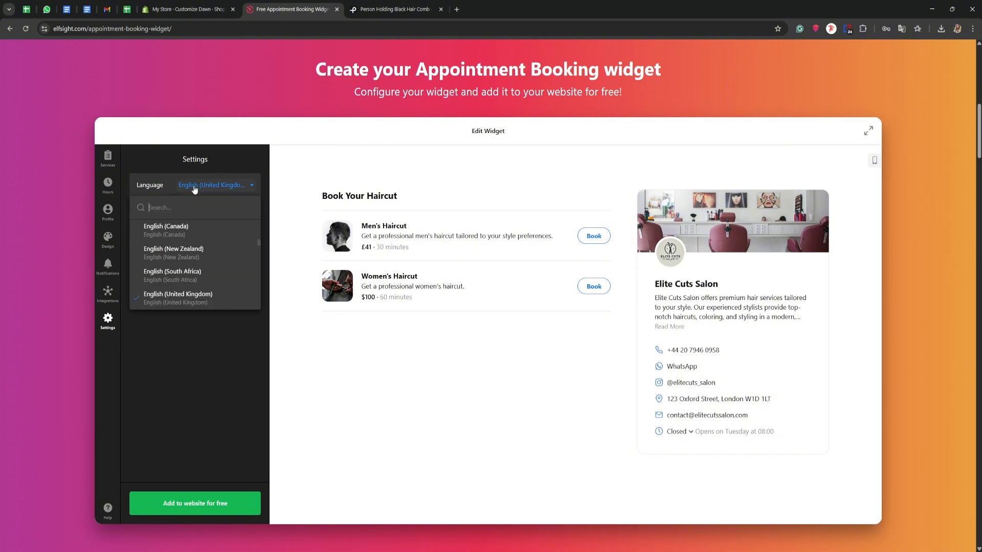
{"action": "left_click", "coordinate": [209, 333]}
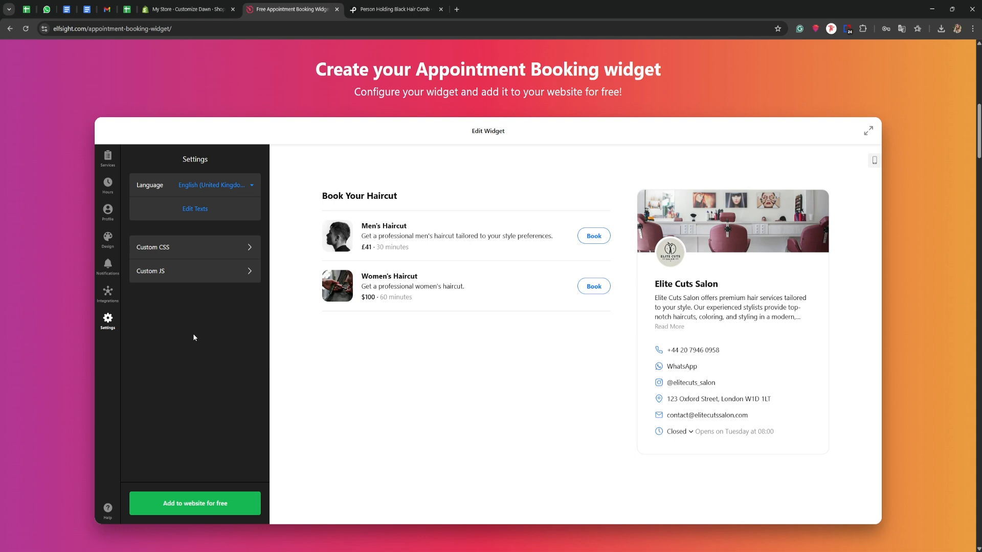
Step: Publish the booking widget on the Free plan and copy its embed code
{"action": "left_click", "coordinate": [173, 505]}
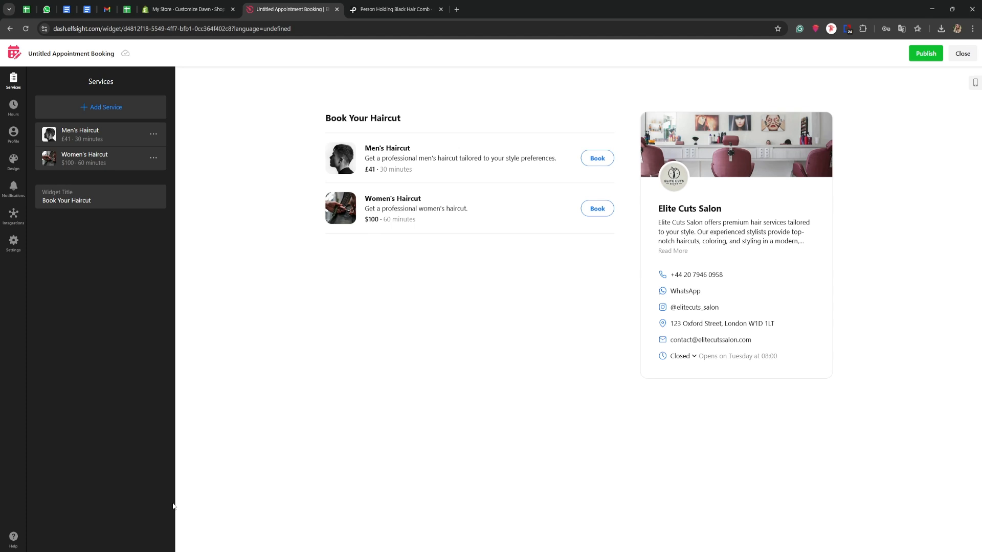
{"action": "left_click", "coordinate": [925, 54]}
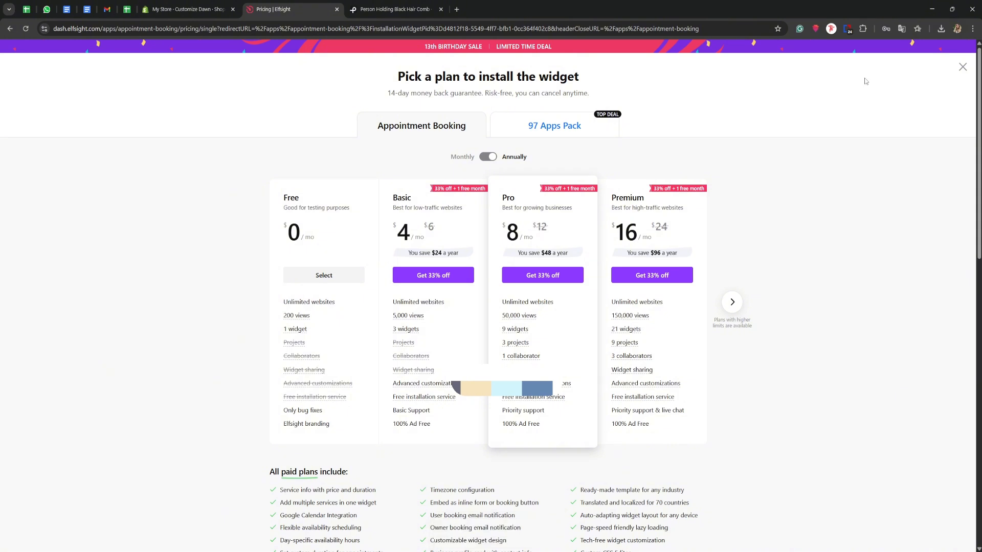
{"action": "left_click", "coordinate": [324, 276]}
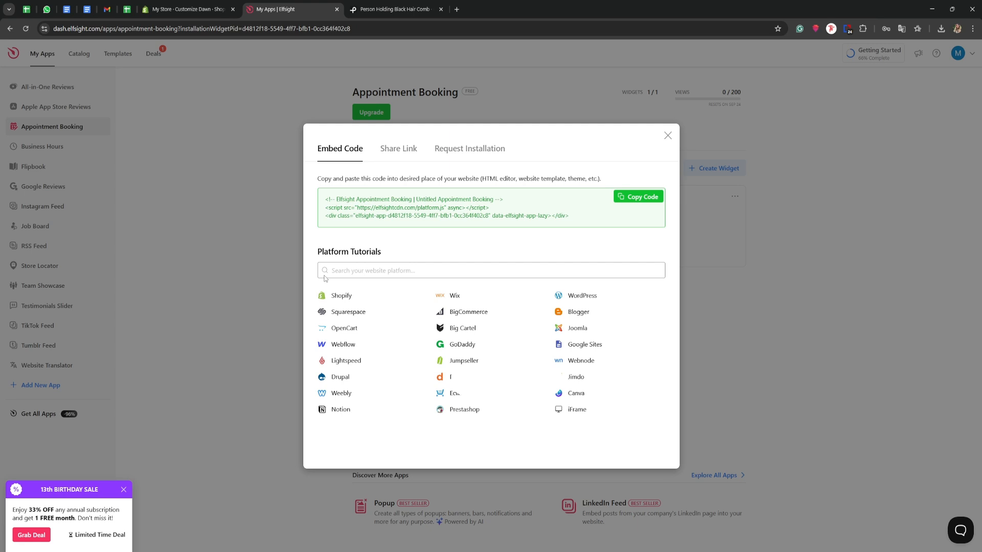
{"action": "left_click", "coordinate": [622, 203]}
Step: Switch to the Shopify theme editor and open the Home page template for editing
{"action": "left_click", "coordinate": [204, 9]}
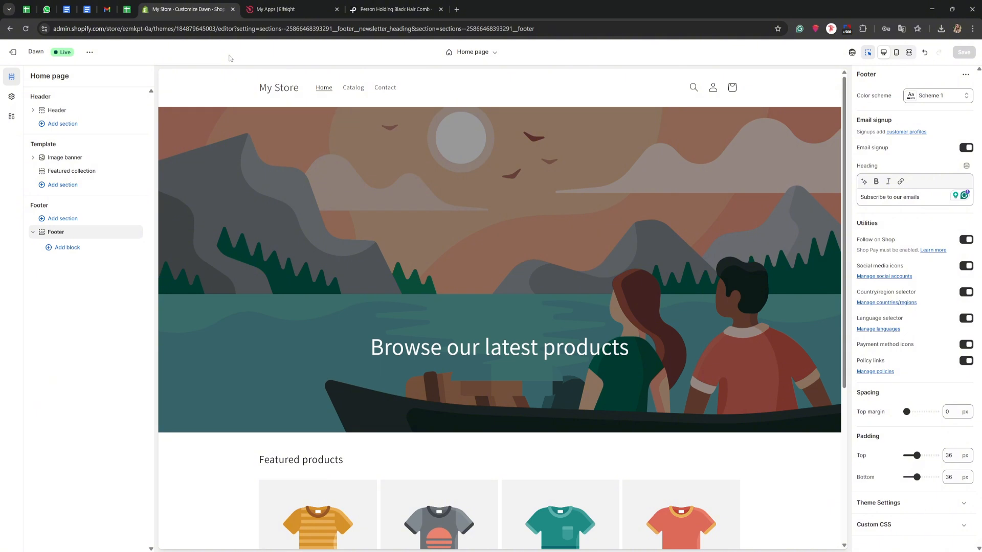
{"action": "left_click", "coordinate": [463, 54]}
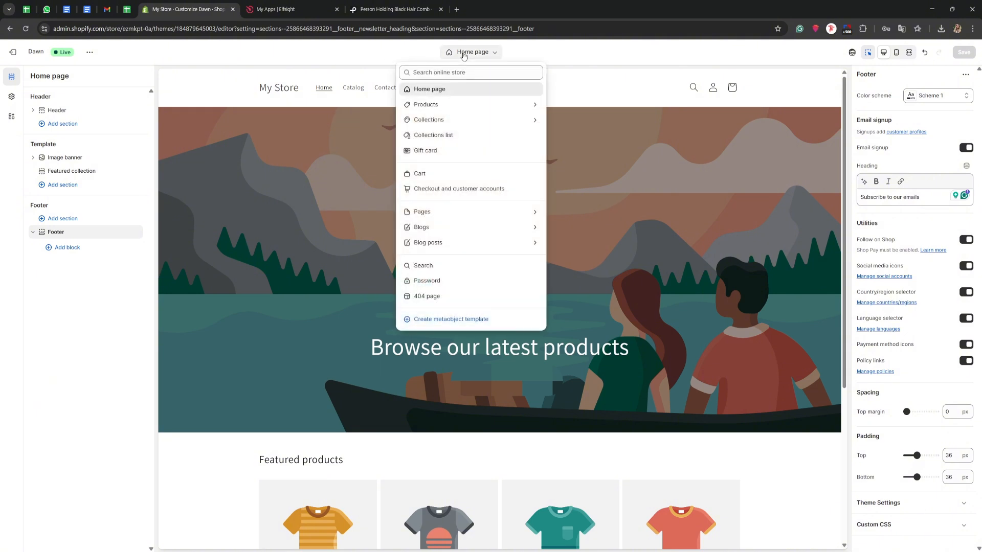
{"action": "left_click", "coordinate": [426, 90]}
Step: Add a Custom Liquid section to the Home page template below the Featured collection section
{"action": "scroll", "coordinate": [427, 92], "scroll_direction": "down", "scroll_amount": 5}
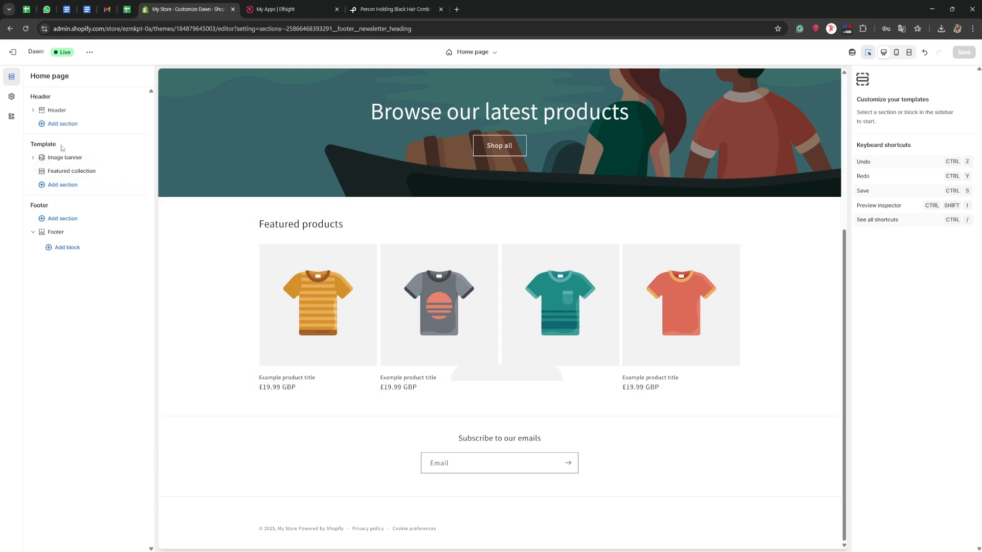
{"action": "mouse_move", "coordinate": [59, 155]}
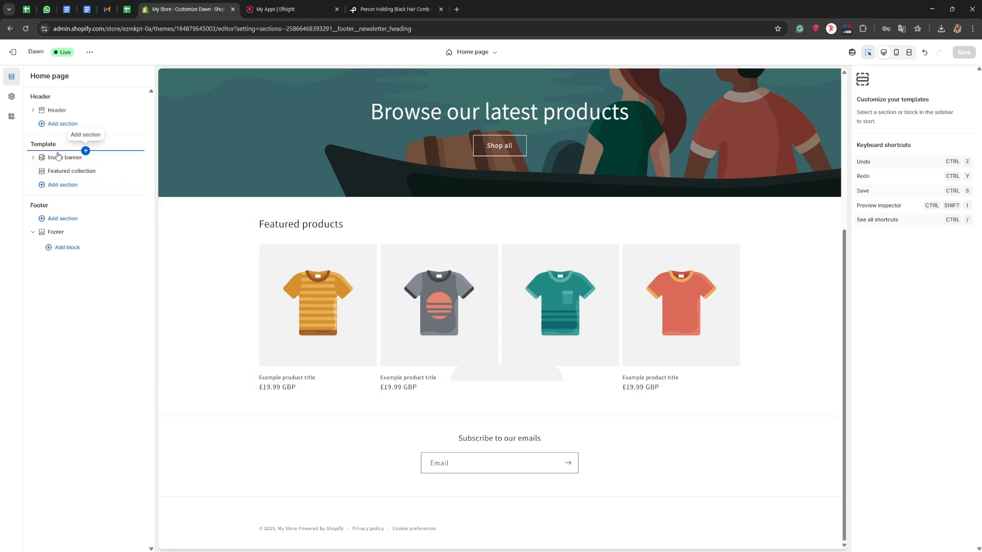
{"action": "left_click", "coordinate": [59, 185]}
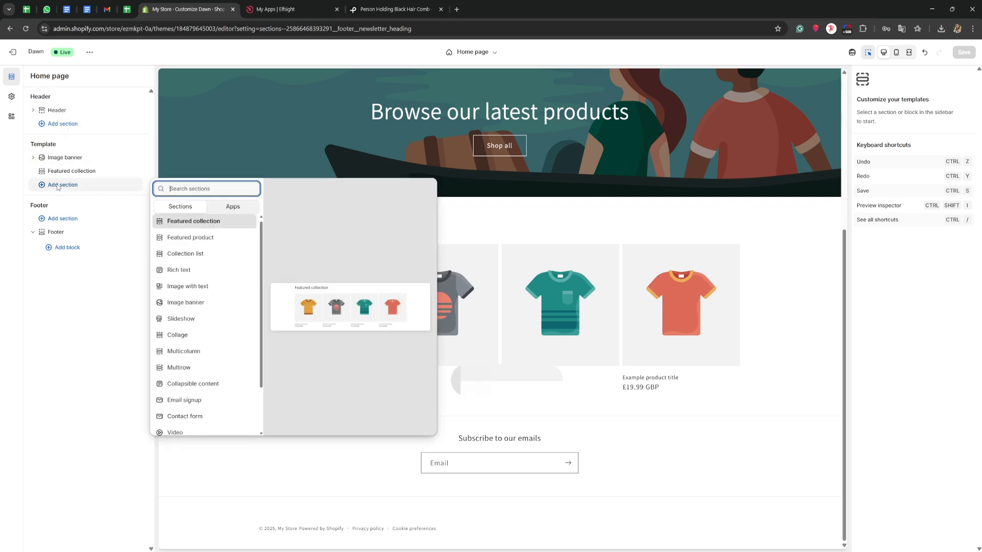
{"action": "scroll", "coordinate": [177, 253], "scroll_direction": "down", "scroll_amount": 2}
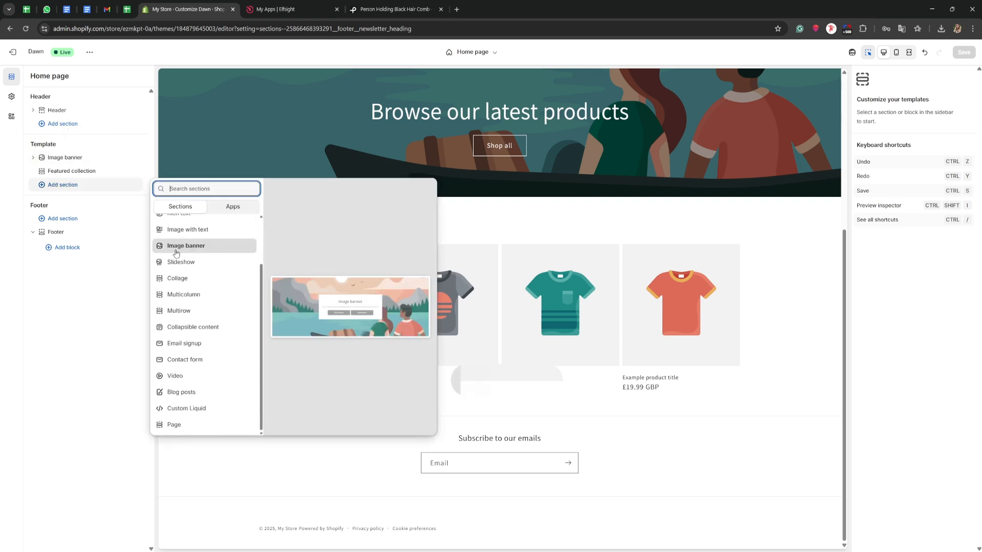
{"action": "left_click", "coordinate": [187, 409]}
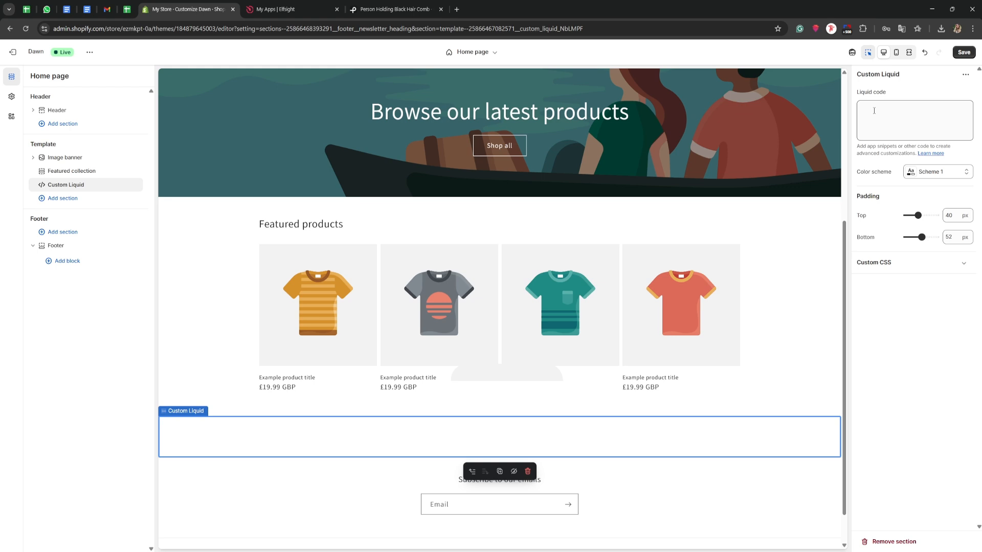
Step: Paste the copied Elfsight embed code as the Custom Liquid section's Liquid code and check the booking widget in the page preview
{"action": "left_click", "coordinate": [873, 111]}
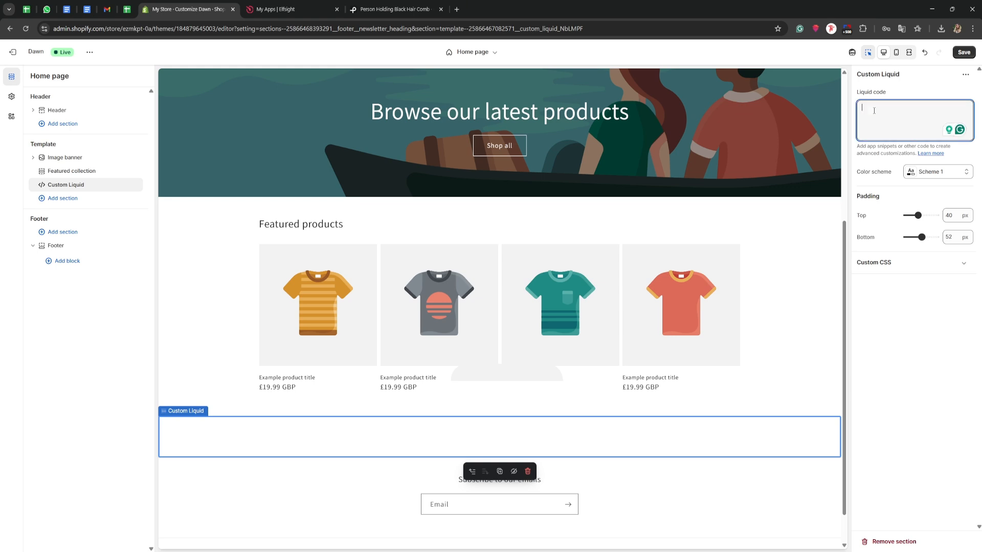
{"action": "right_click", "coordinate": [873, 110]}
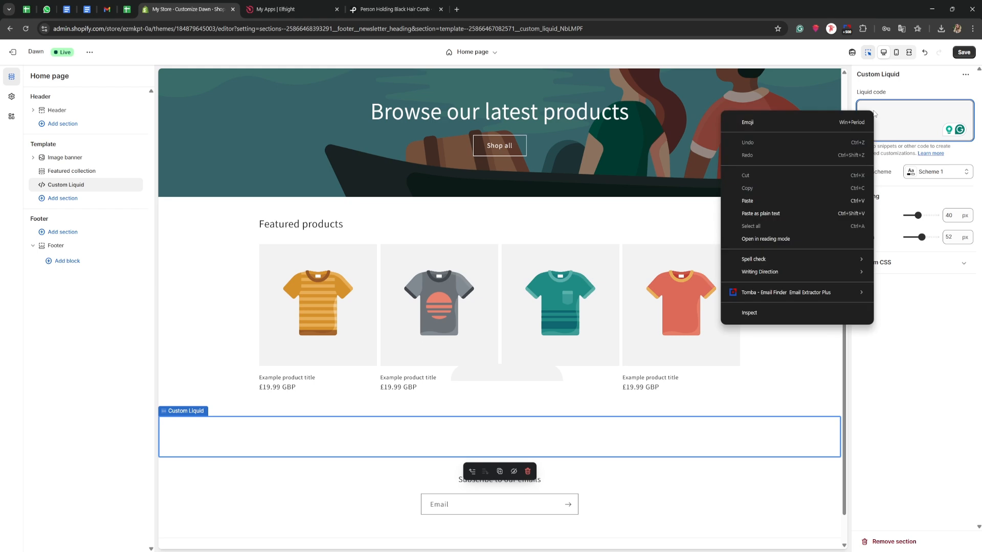
{"action": "left_click", "coordinate": [808, 200]}
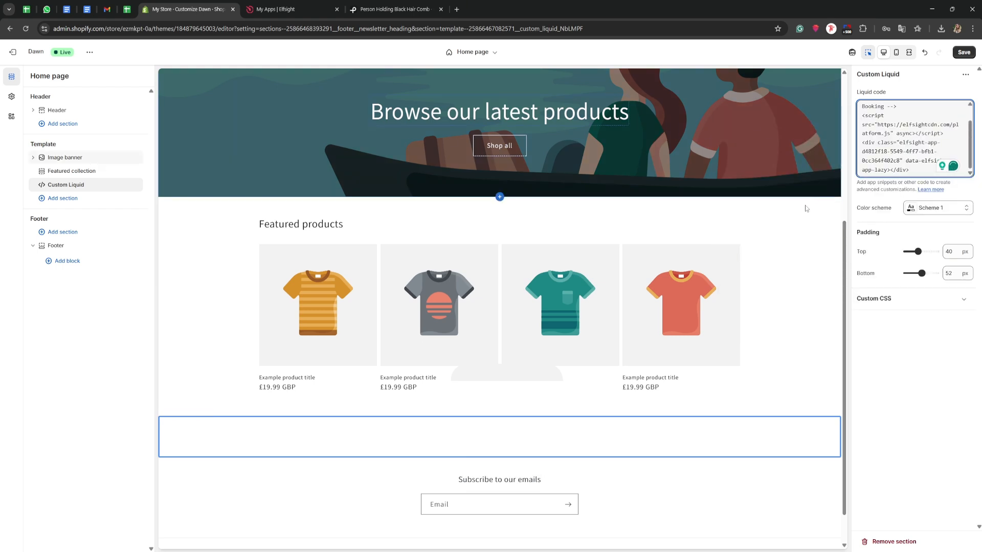
{"action": "left_click", "coordinate": [788, 239]}
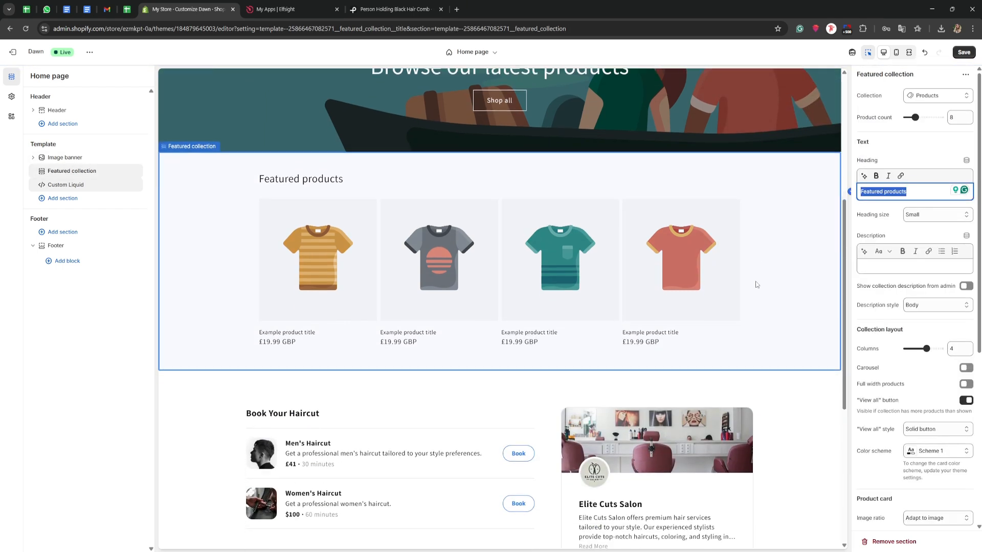
{"action": "scroll", "coordinate": [756, 284], "scroll_direction": "down", "scroll_amount": 2}
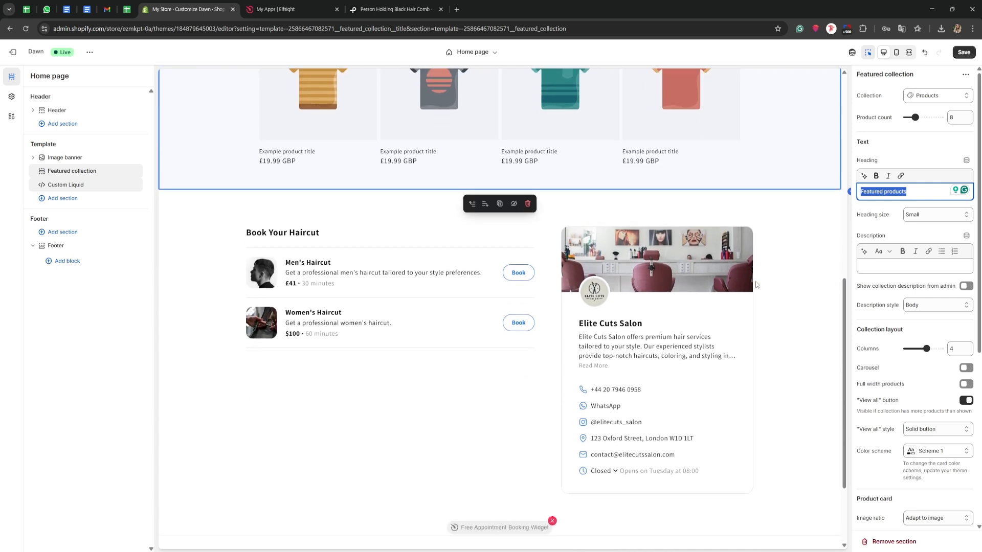
{"action": "scroll", "coordinate": [756, 285], "scroll_direction": "down", "scroll_amount": 1}
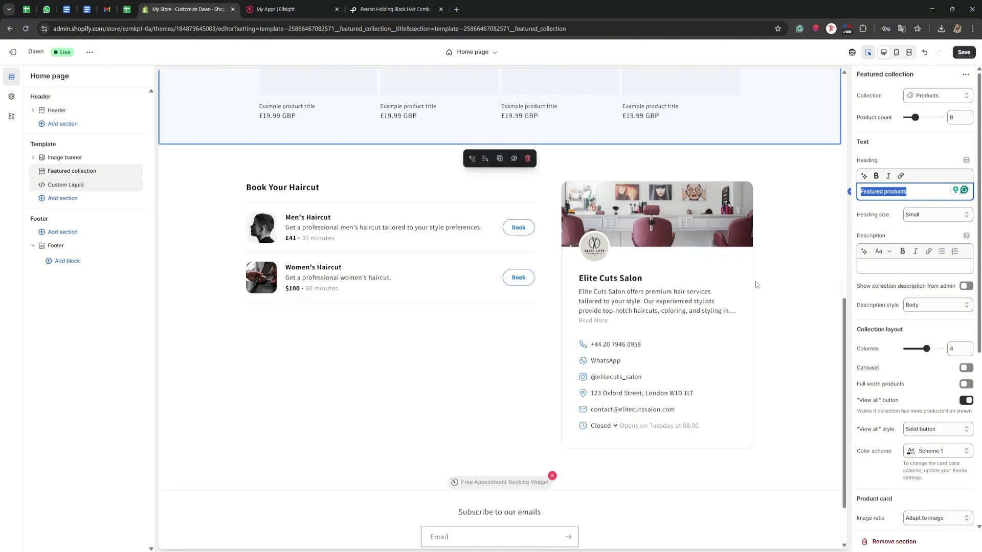